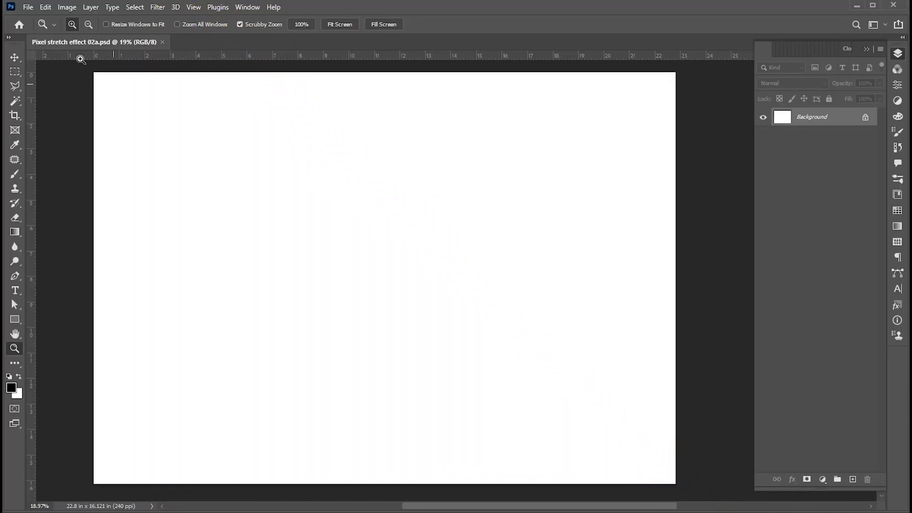
Place the yoga photo as an embedded smart object, scaled to about 103% to cover the canvas
click(29, 7)
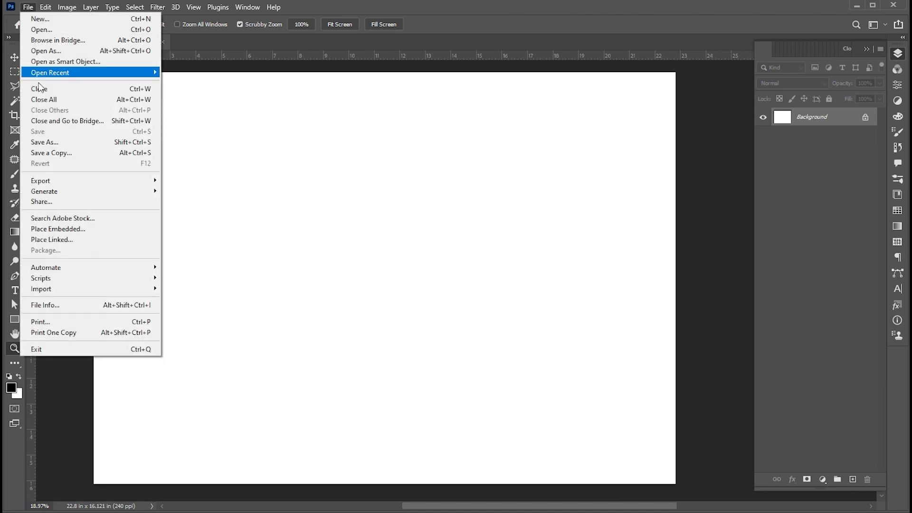
click(51, 229)
click(350, 148)
click(494, 314)
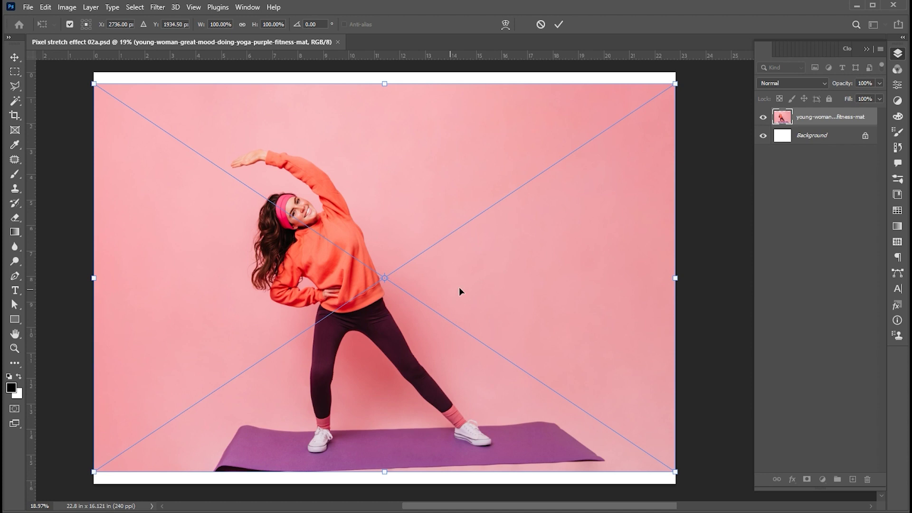
drag(678, 280, 695, 277)
drag(501, 304, 517, 289)
drag(710, 262, 702, 263)
key(Return)
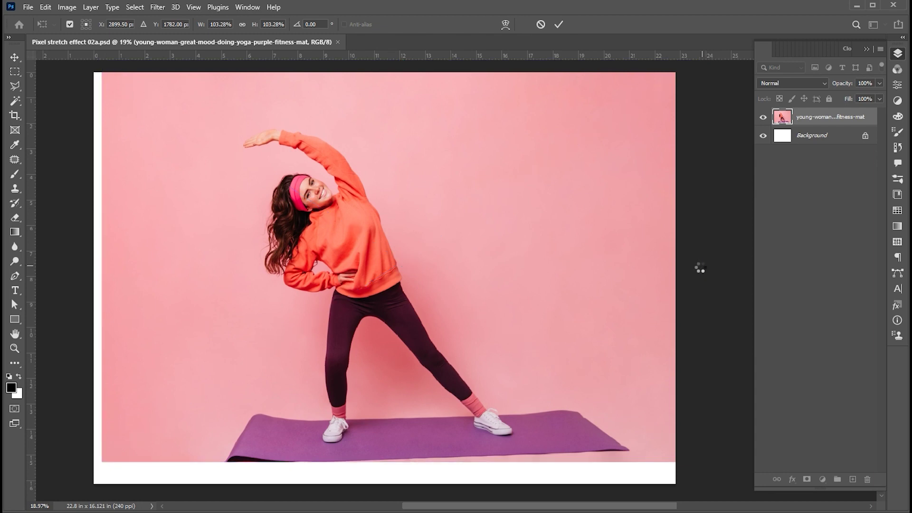
Select the woman with Select > Subject and trim the selection around her shoe
click(135, 7)
click(145, 138)
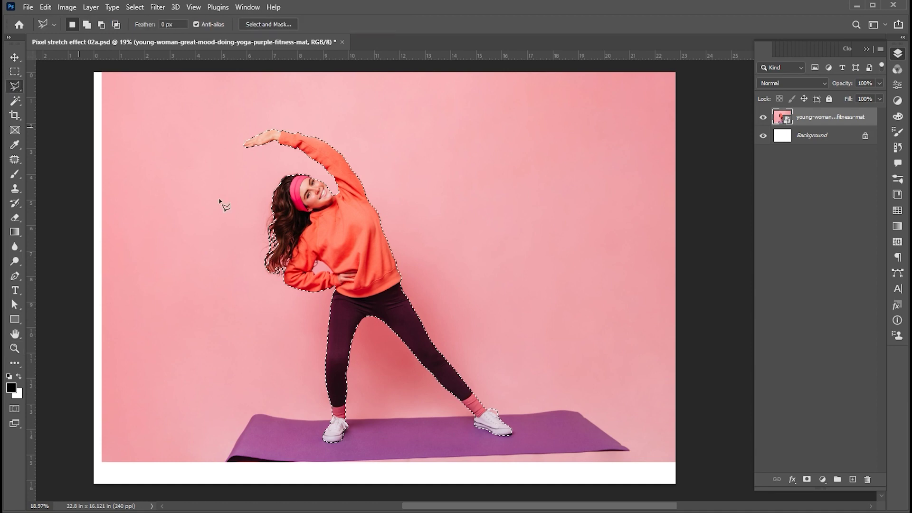
drag(526, 418, 564, 428)
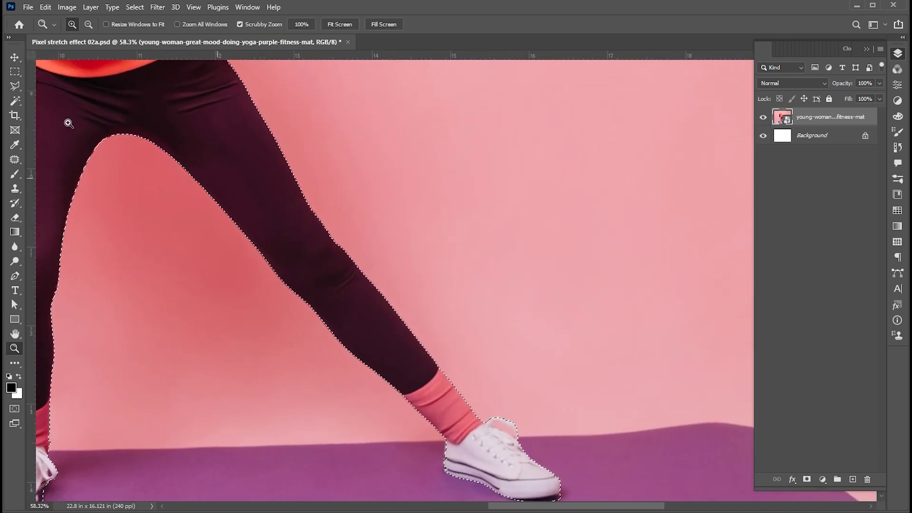
click(15, 86)
alt+click(483, 407)
click(482, 421)
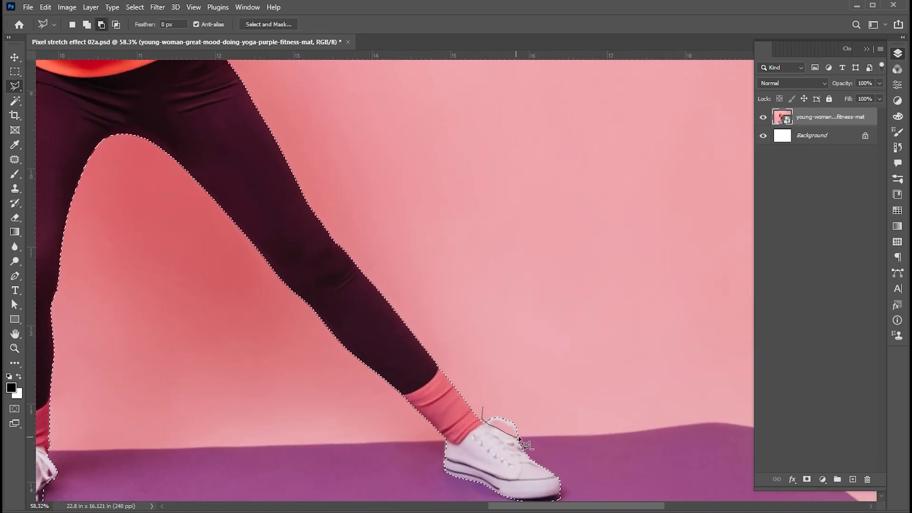
scroll(285, 408, down, 3)
scroll(285, 408, left, 5)
Add the mat to the selection, tracing its top edge, right corner and bottom edge
shift+click(155, 378)
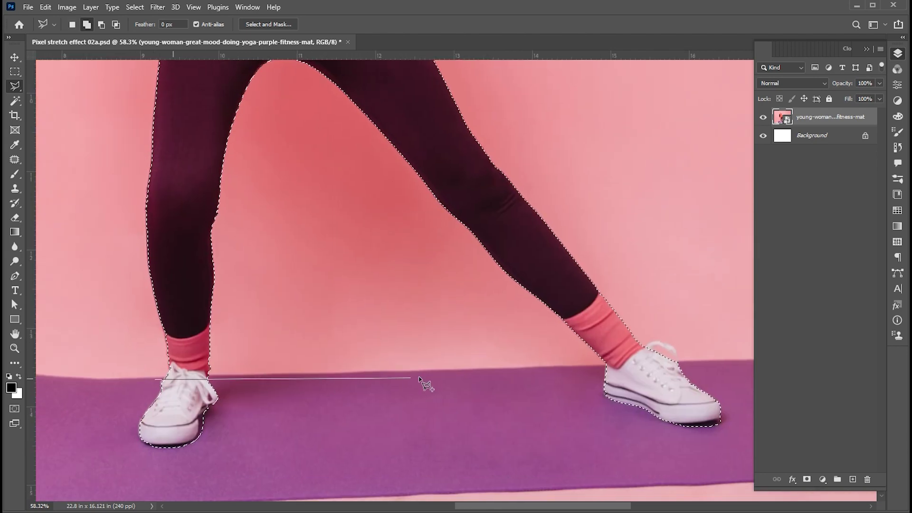
click(606, 368)
scroll(613, 370, right, 5)
click(284, 368)
click(447, 360)
click(477, 354)
click(525, 355)
click(546, 373)
click(660, 457)
click(685, 474)
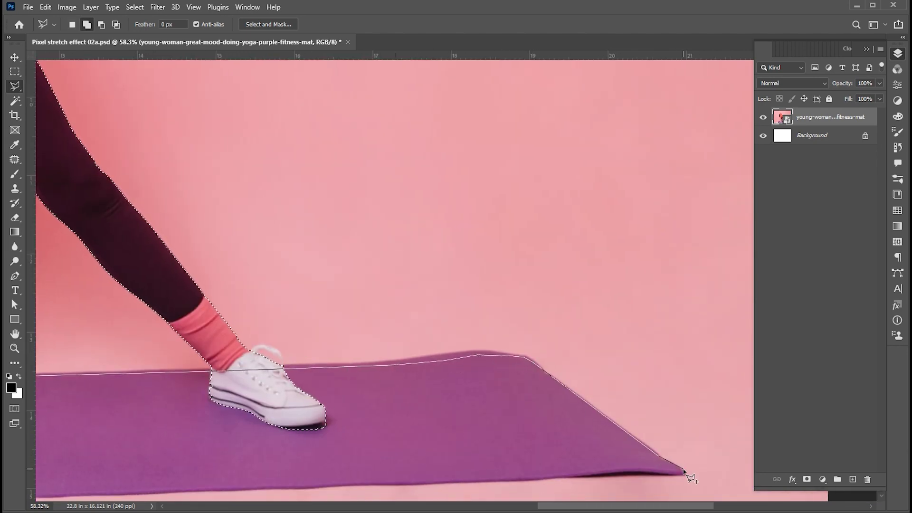
click(636, 472)
click(555, 478)
Trace the mat's left end and curled top edge back to the shoe, closing the outline
scroll(238, 480, left, 7)
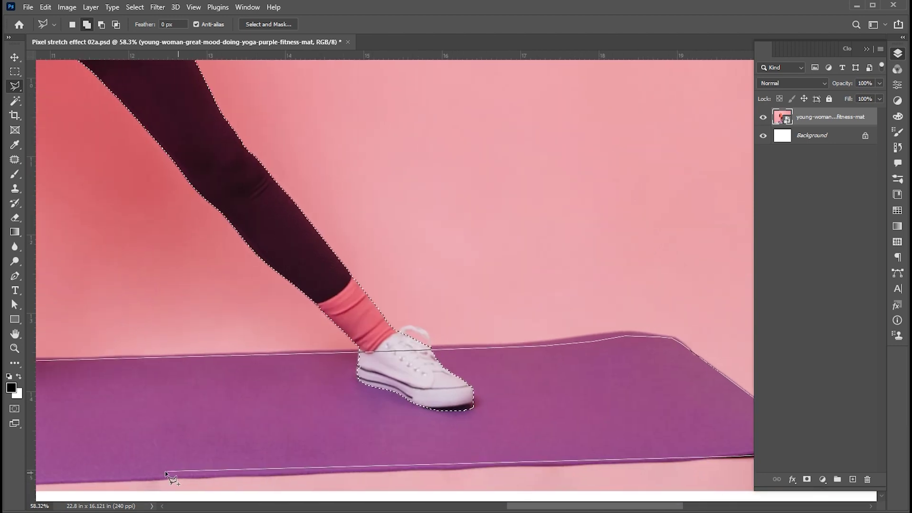
scroll(261, 450, down, 1)
click(159, 439)
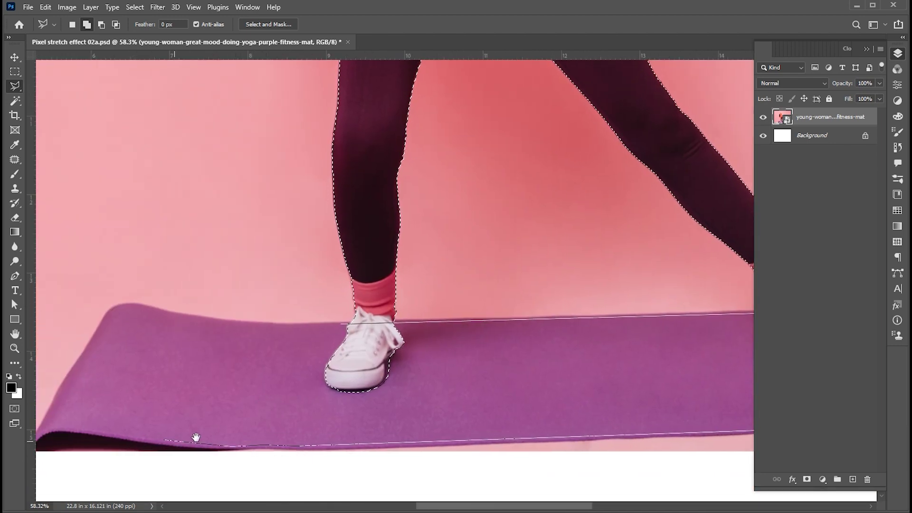
drag(159, 439, 285, 452)
click(179, 433)
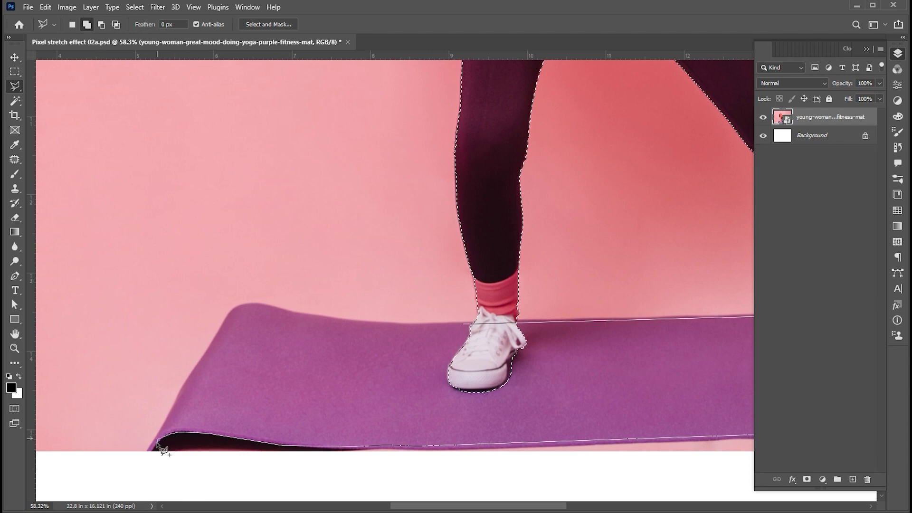
click(151, 449)
click(200, 358)
click(233, 314)
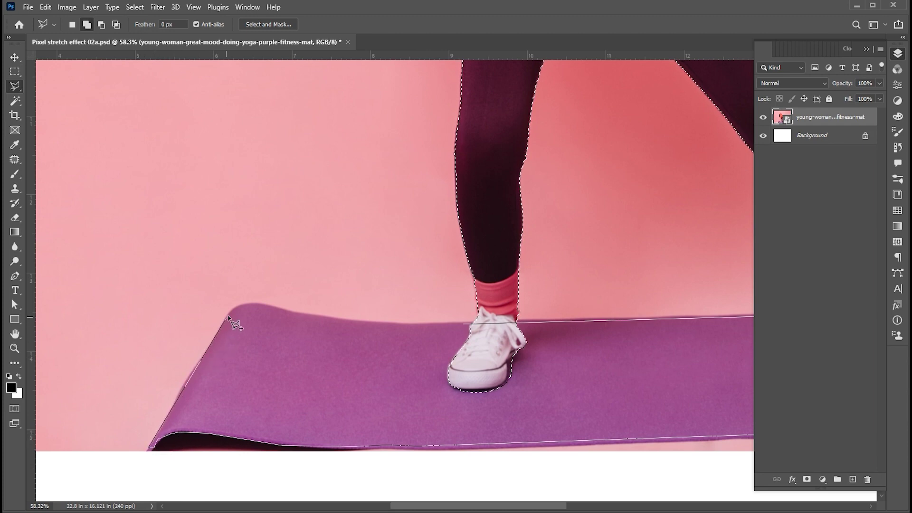
click(256, 303)
click(273, 306)
click(299, 315)
click(361, 324)
click(440, 328)
double_click(447, 327)
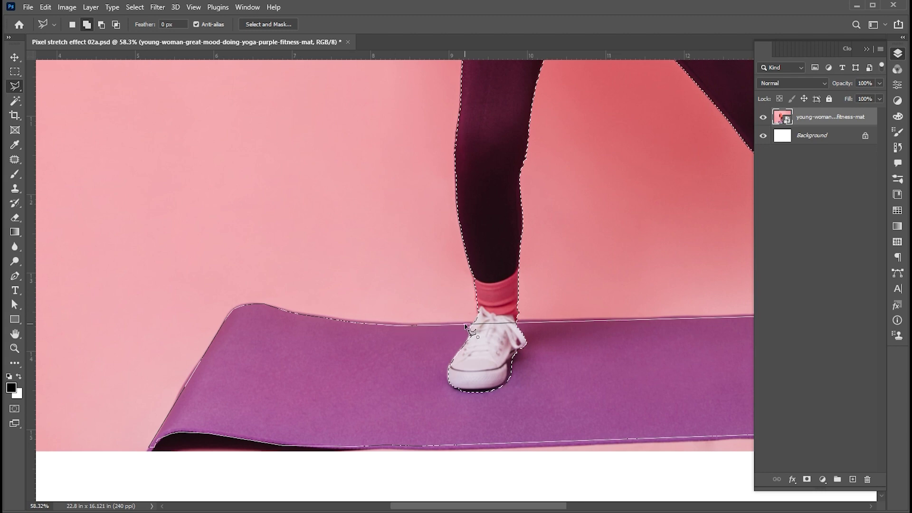
key(ctrl+0)
Copy the woman and mat to Layer 1 with Layer Via Copy and hide the original photo
click(95, 8)
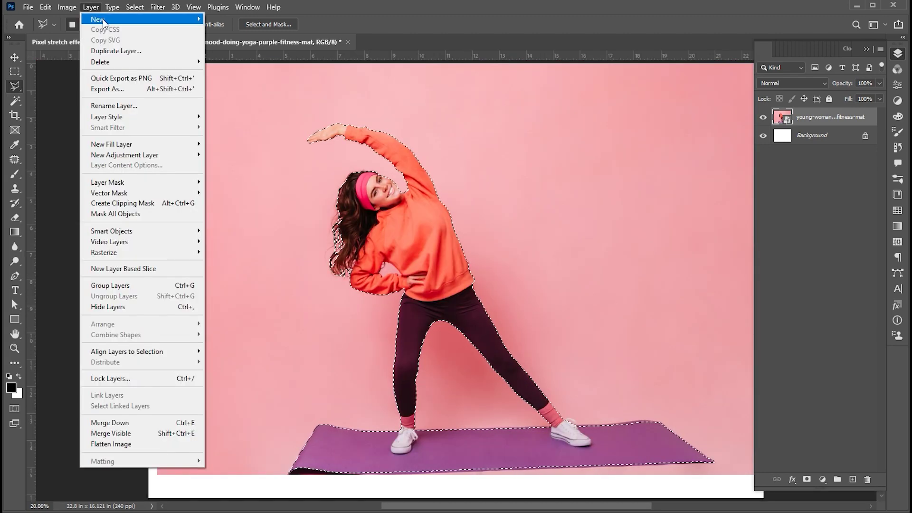
mouse_move(102, 19)
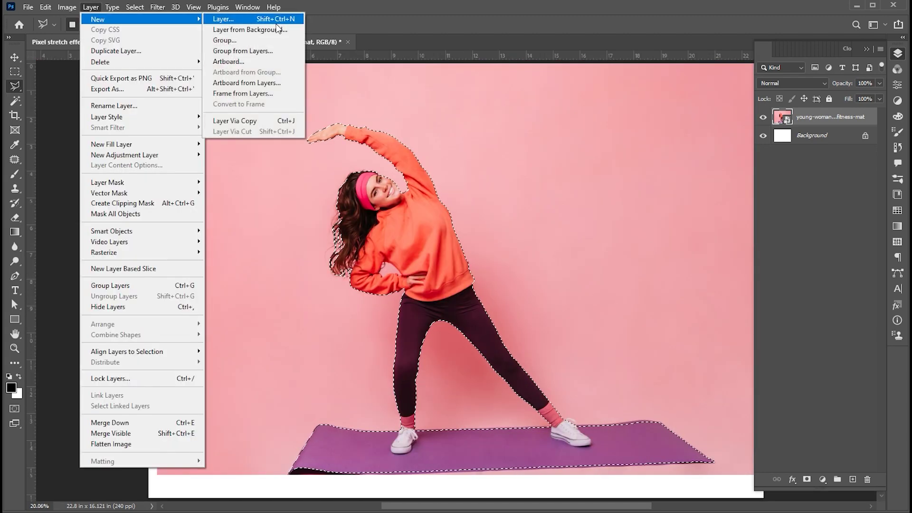
click(278, 122)
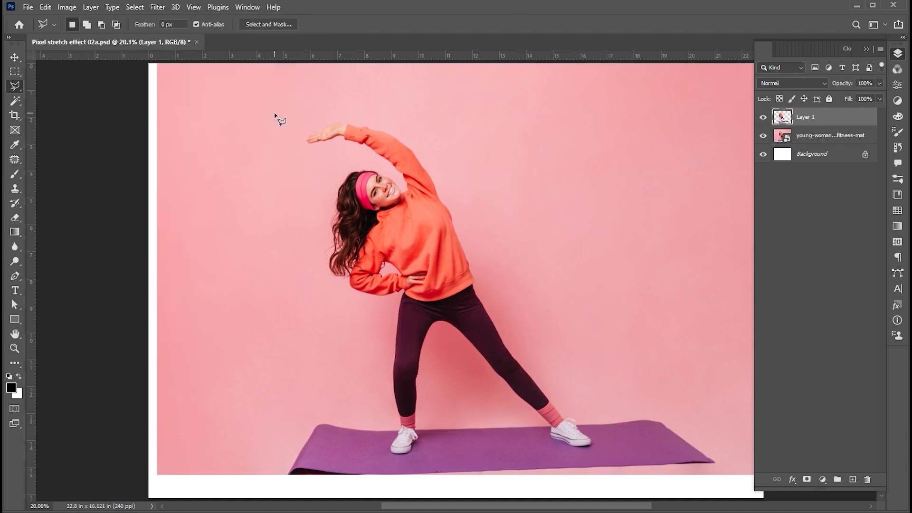
click(763, 137)
Nudge Layer 1 slightly upward, then select the white Background layer
key(v)
drag(527, 301, 513, 299)
drag(458, 288, 458, 283)
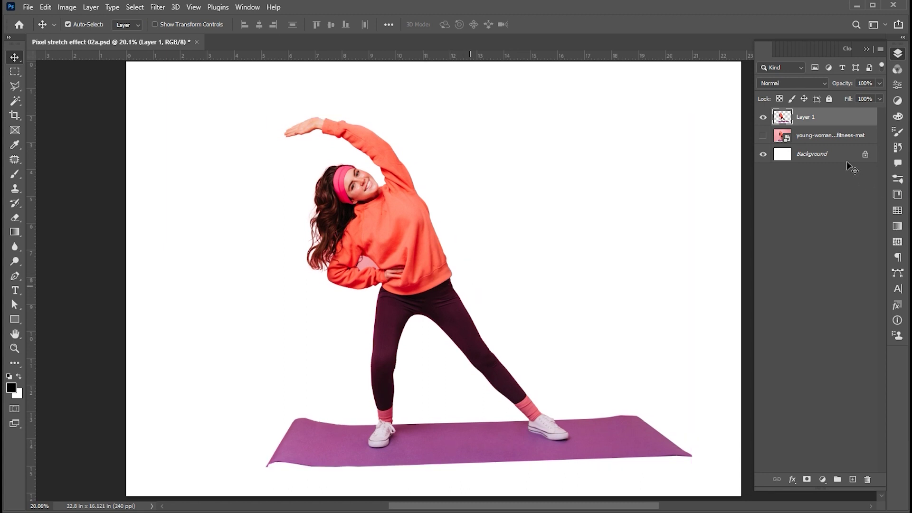
click(832, 154)
Add a Gradient Fill layer using the peach-pink Orange_13 preset and open its Gradient Editor
click(822, 479)
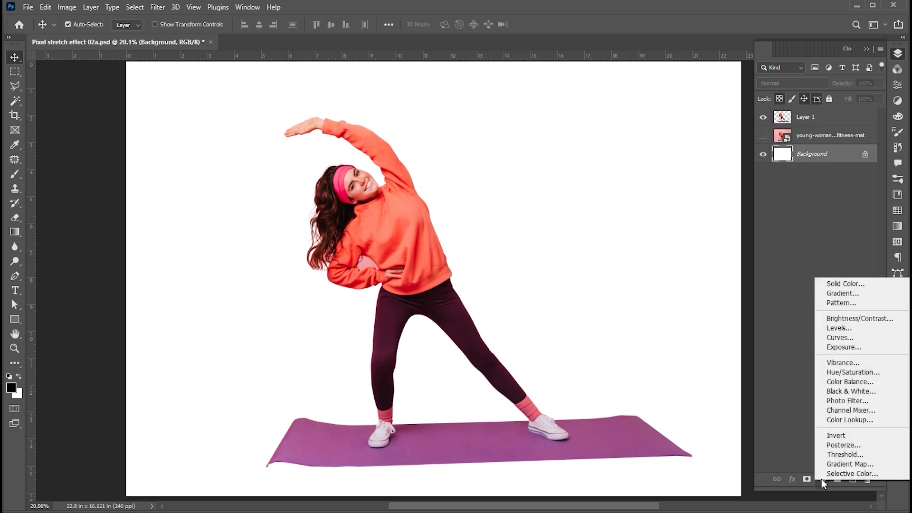
click(840, 293)
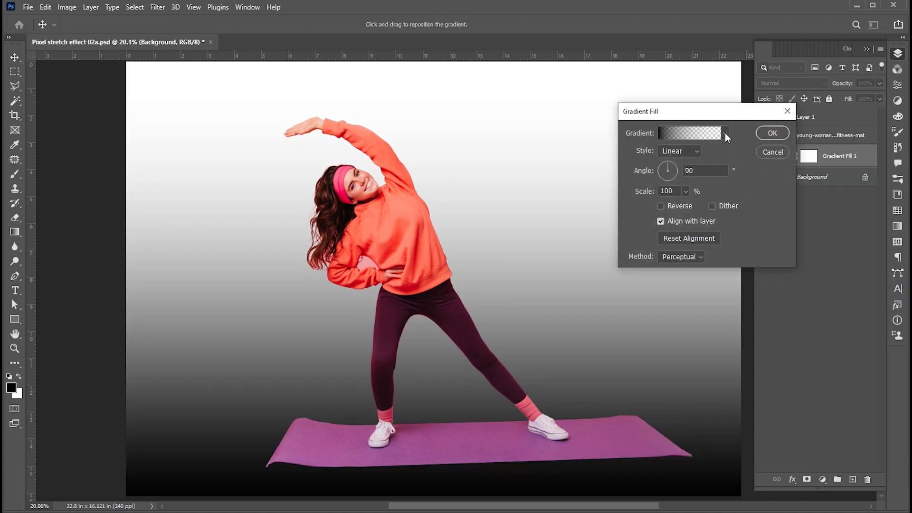
click(725, 133)
click(706, 291)
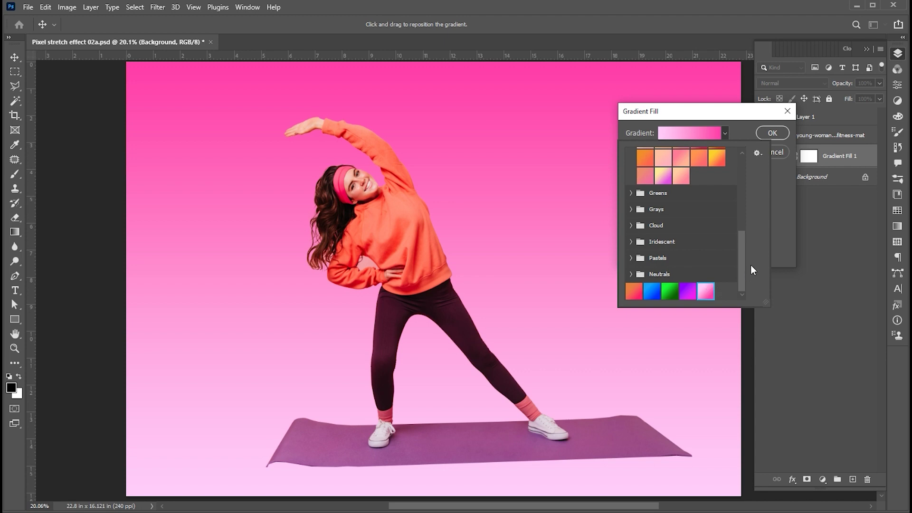
drag(743, 265, 741, 243)
click(680, 230)
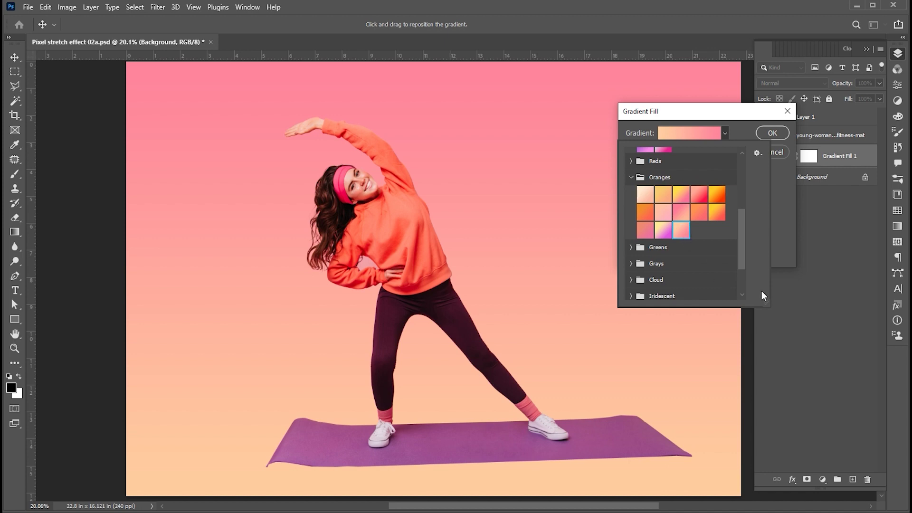
click(696, 139)
drag(833, 61, 617, 59)
Make the gradient's left stop a paler, redder pink and set the style to Radial
double_click(595, 265)
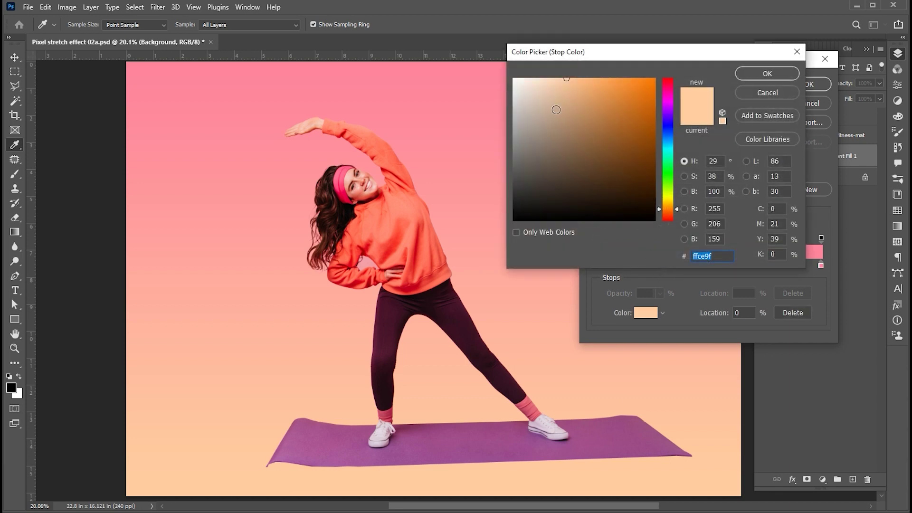
drag(671, 216, 677, 217)
drag(561, 80, 551, 80)
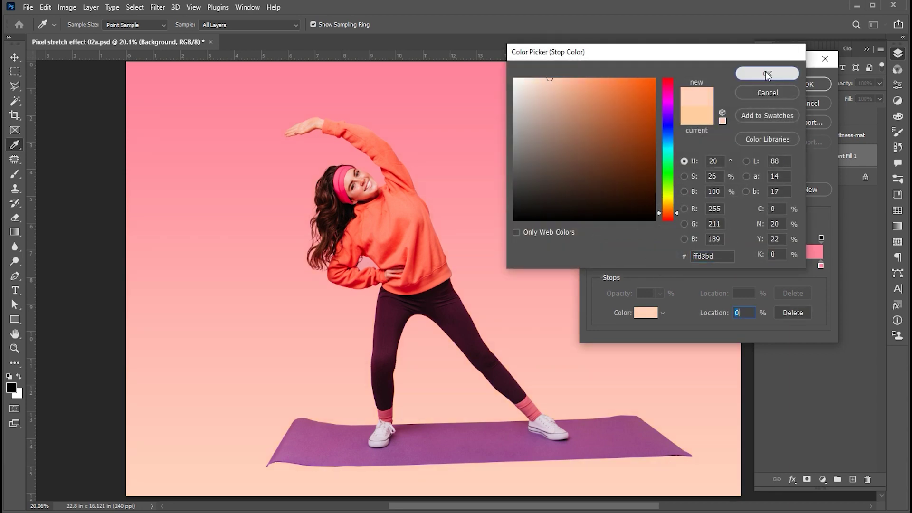
click(767, 74)
click(809, 86)
click(679, 151)
click(686, 174)
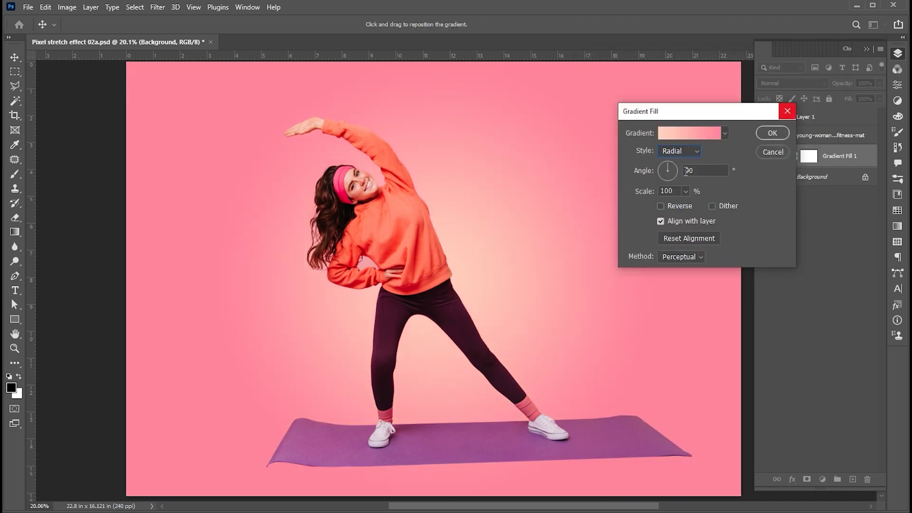
Change the left stop to near-white and apply the radial gradient fill
click(682, 139)
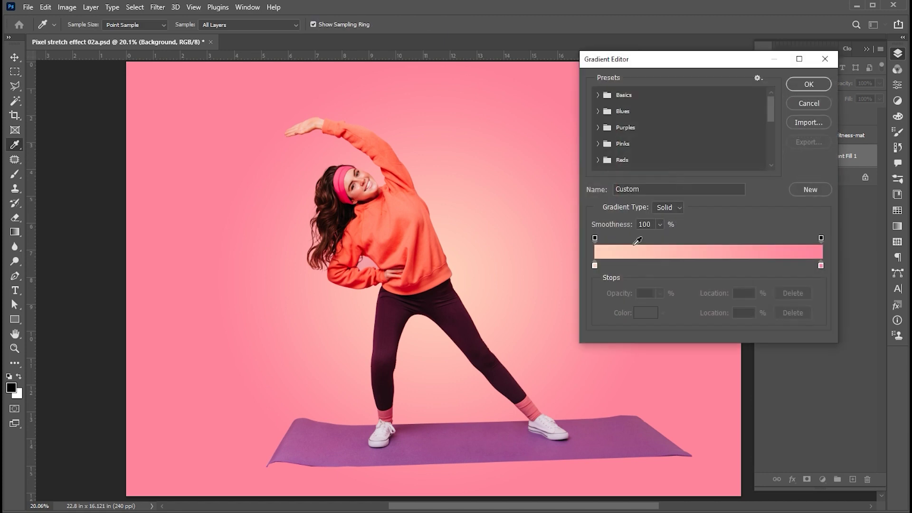
double_click(595, 266)
click(521, 80)
click(759, 74)
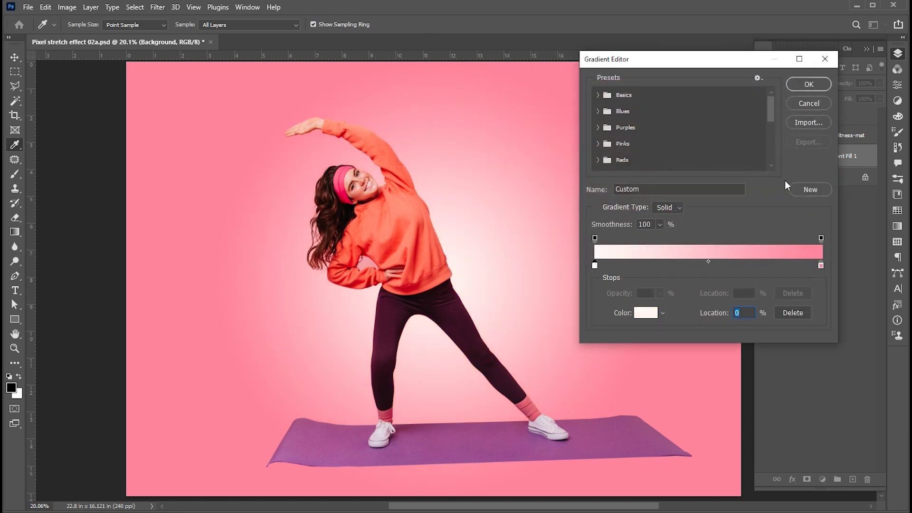
click(808, 85)
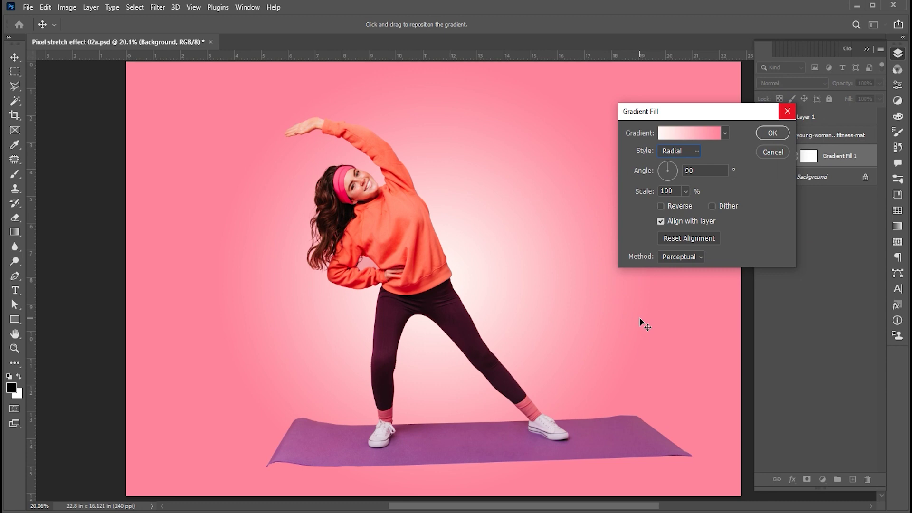
click(759, 133)
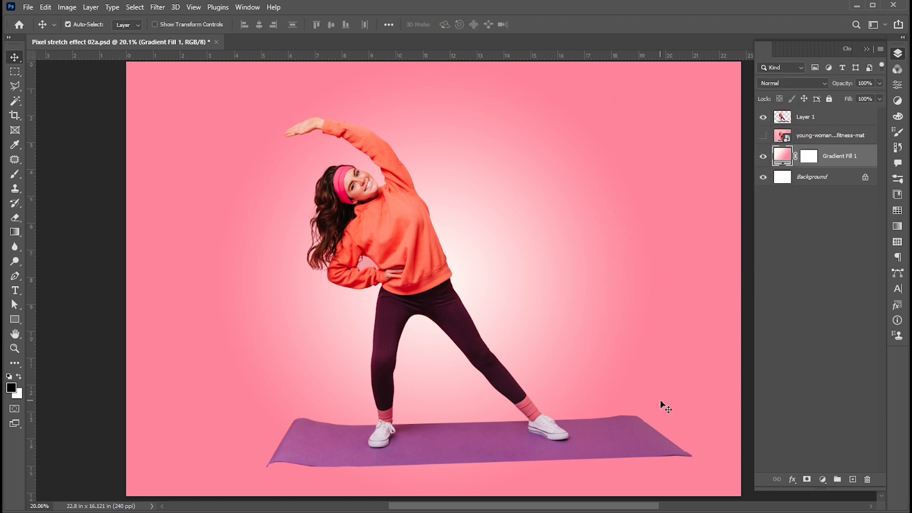
Copy a thin vertical strip of Layer 1's sweatshirt and leggings onto its own layer
click(822, 120)
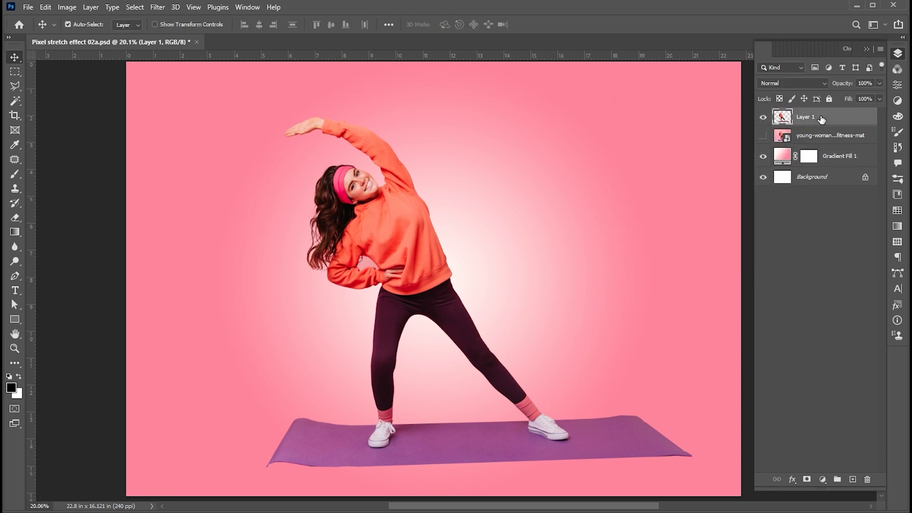
key(z)
drag(439, 287, 463, 294)
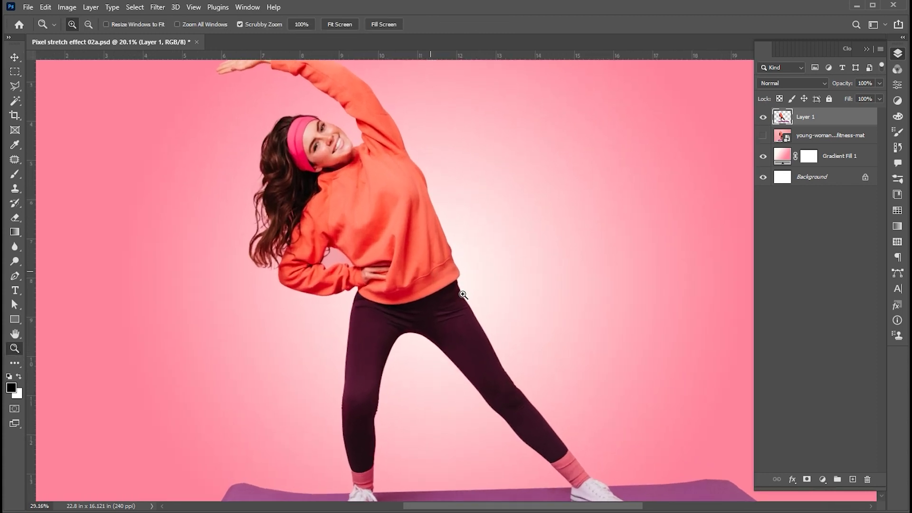
click(12, 74)
drag(435, 217, 438, 341)
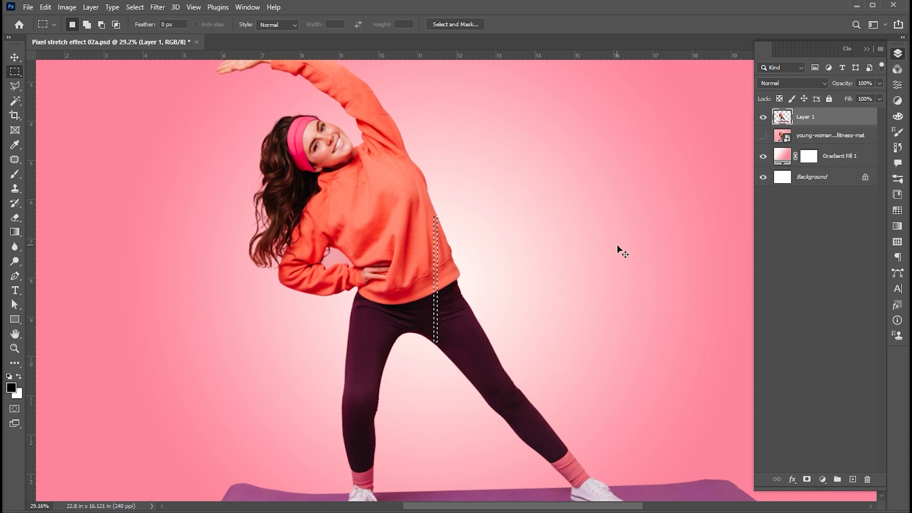
key(ctrl+j)
Stretch the copied strip out to both the left and right canvas edges
key(ctrl+0)
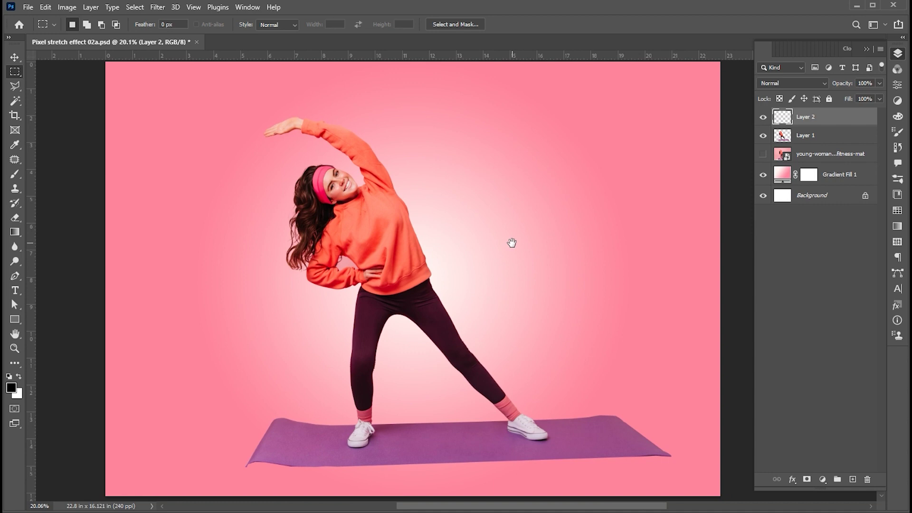
drag(511, 242, 517, 246)
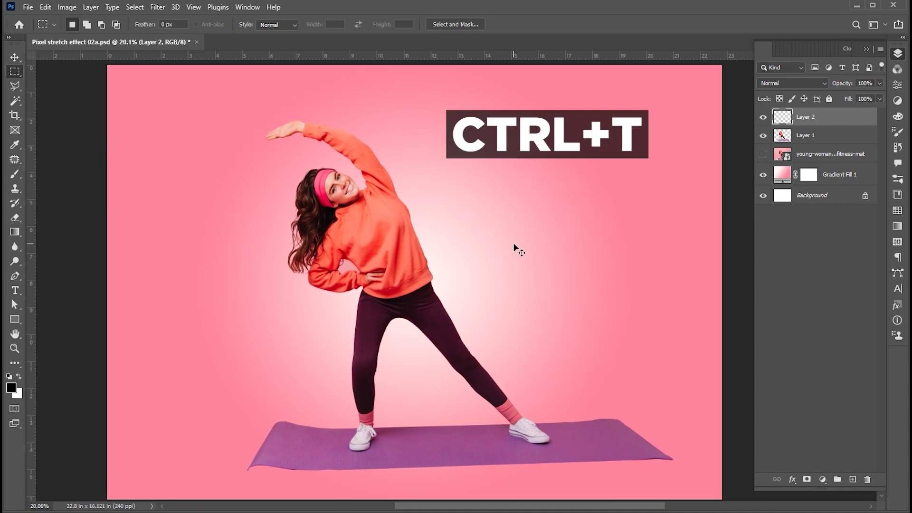
key(ctrl+t)
drag(418, 281, 722, 302)
drag(414, 280, 107, 280)
key(Return)
Marquee another thin strip of the sweatshirt
key(m)
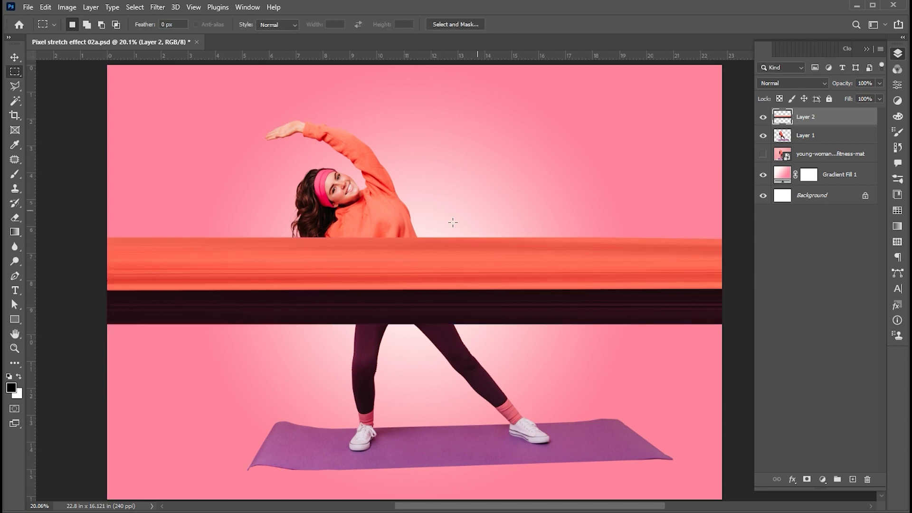
key(z)
key(m)
drag(383, 193, 386, 212)
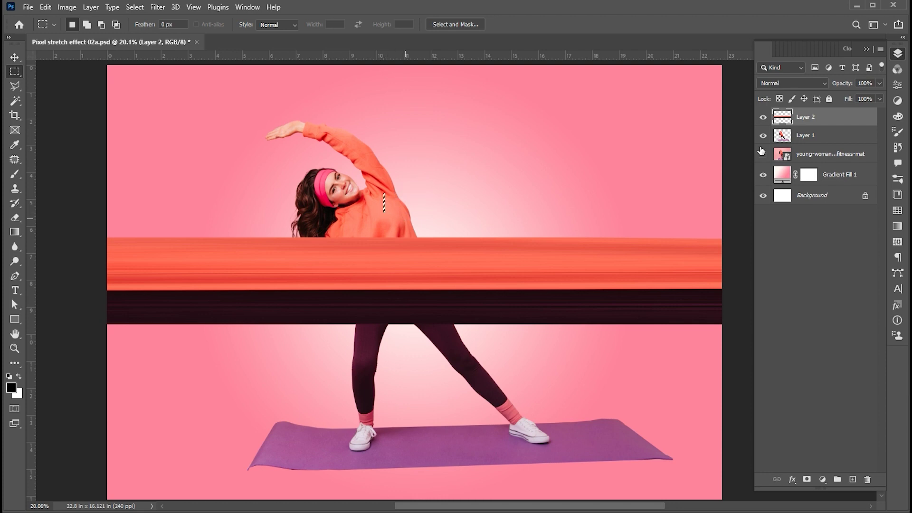
Copy the second sweatshirt strip to Layer 3, stretch it edge to edge, and move it down
click(832, 136)
key(ctrl+j)
key(ctrl+t)
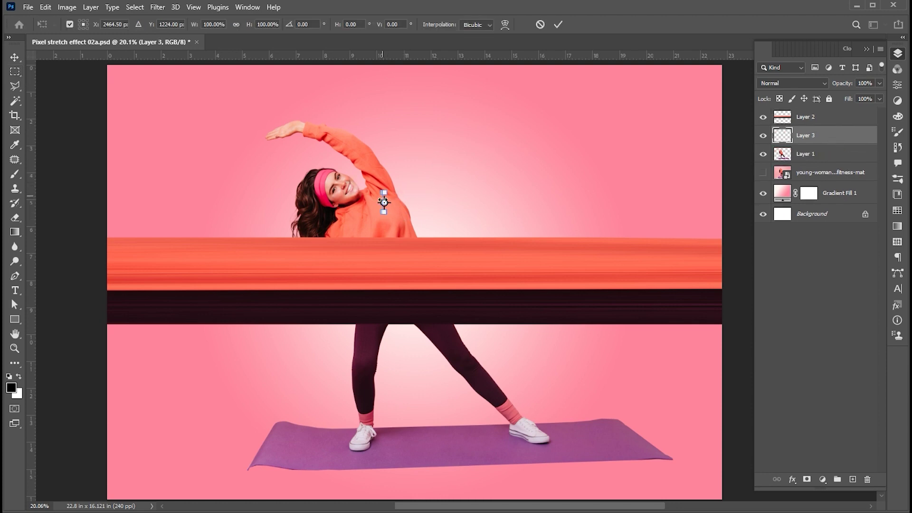
drag(386, 201, 721, 202)
drag(383, 201, 107, 206)
key(Return)
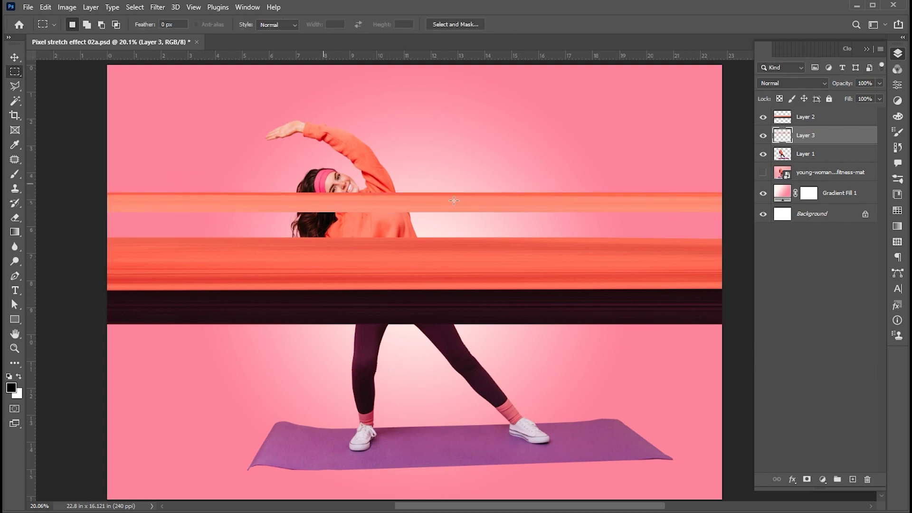
drag(472, 204, 470, 228)
Merge the two band layers into Layer 2 and shift the merged band down slightly
shift+click(818, 119)
right_click(818, 122)
click(833, 407)
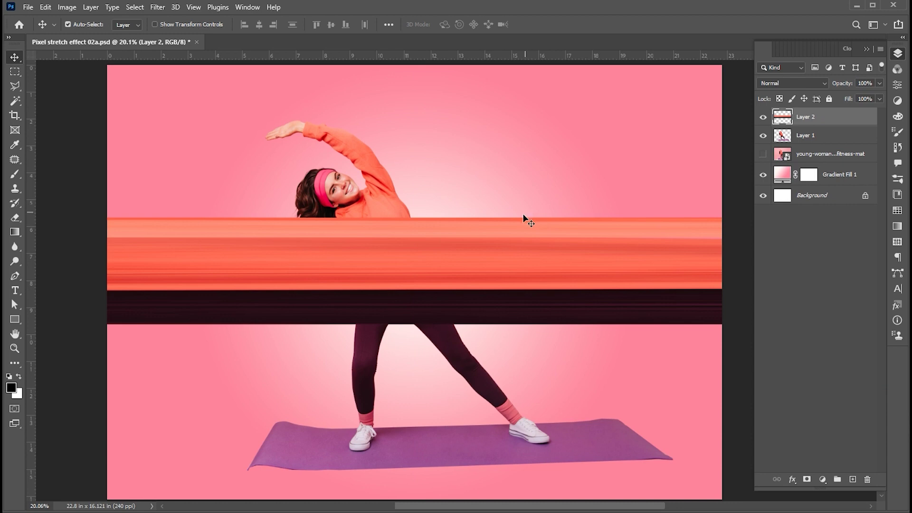
drag(506, 262, 501, 289)
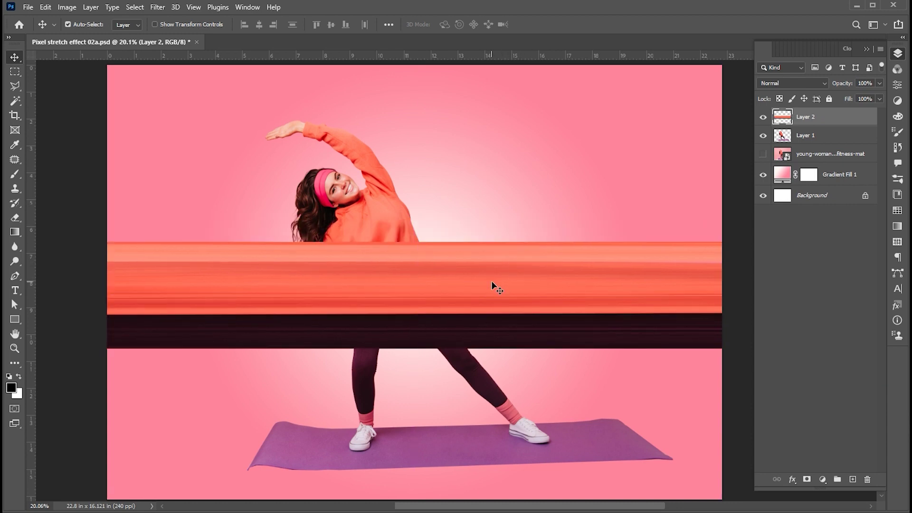
click(158, 7)
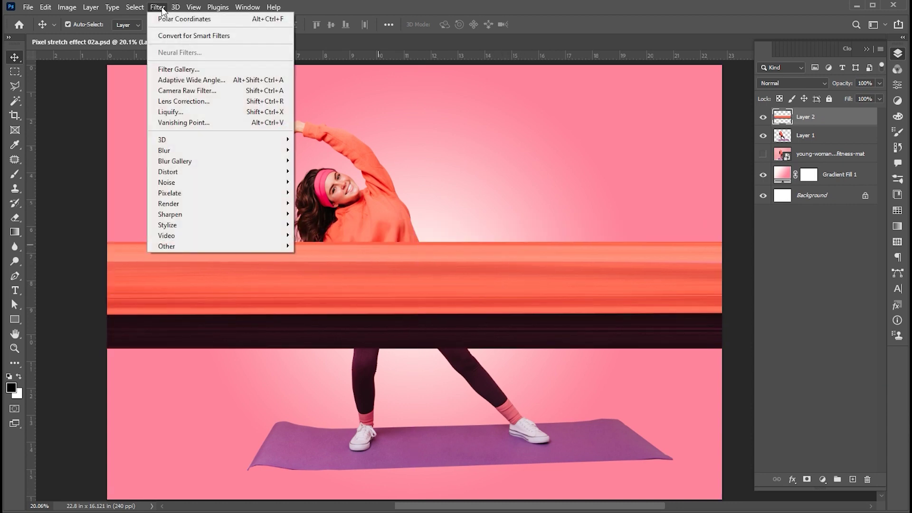
Apply Filter > Distort > Polar Coordinates to bend the band into a ring
mouse_move(176, 172)
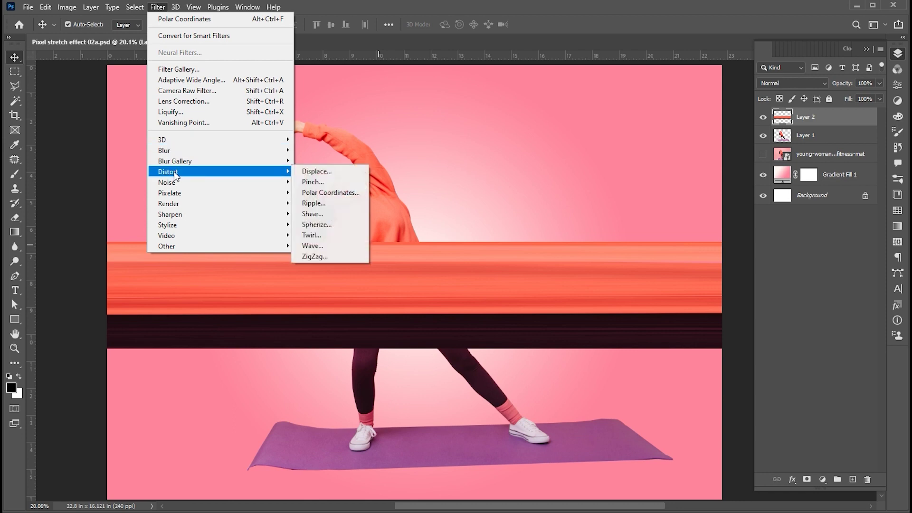
click(335, 192)
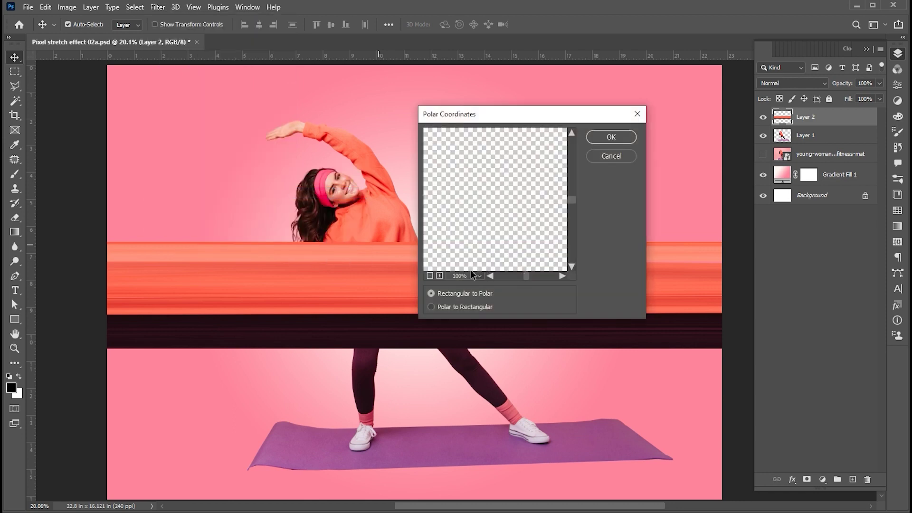
click(430, 276)
click(430, 276)
click(430, 276)
click(429, 276)
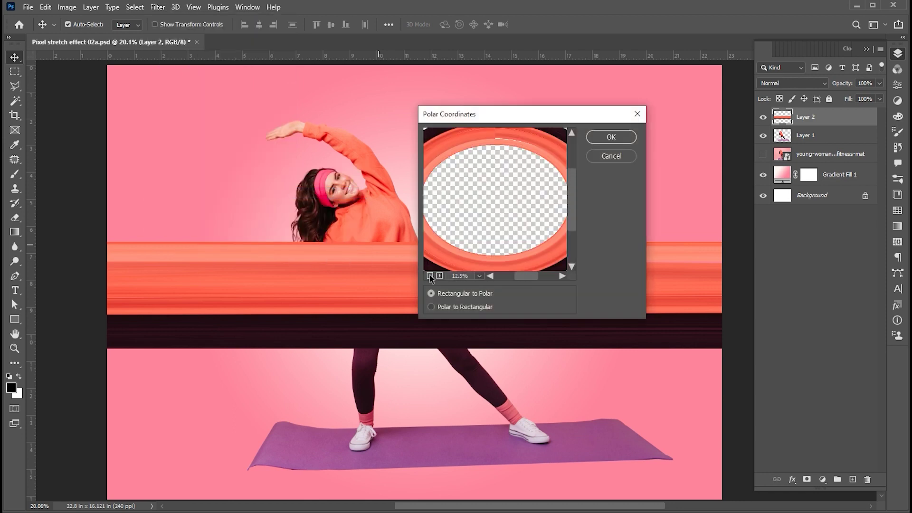
click(430, 276)
click(430, 276)
click(611, 137)
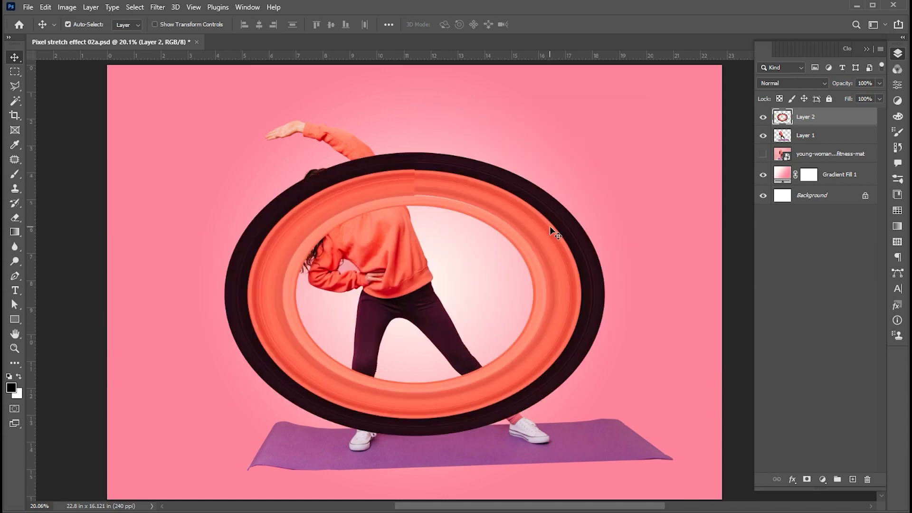
Narrow the ring into a rounder circle and move Layer 2 below the woman's layer
key(ctrl+t)
drag(605, 295, 577, 295)
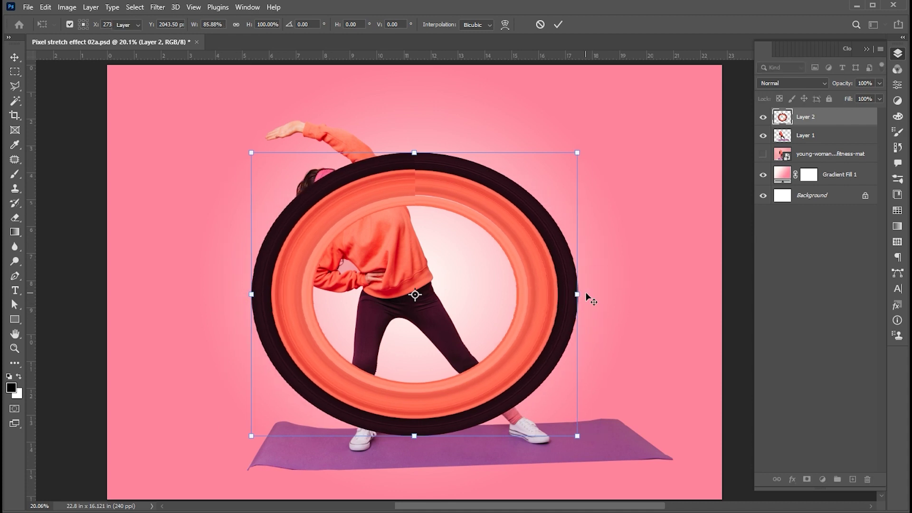
key(Return)
drag(817, 132, 816, 144)
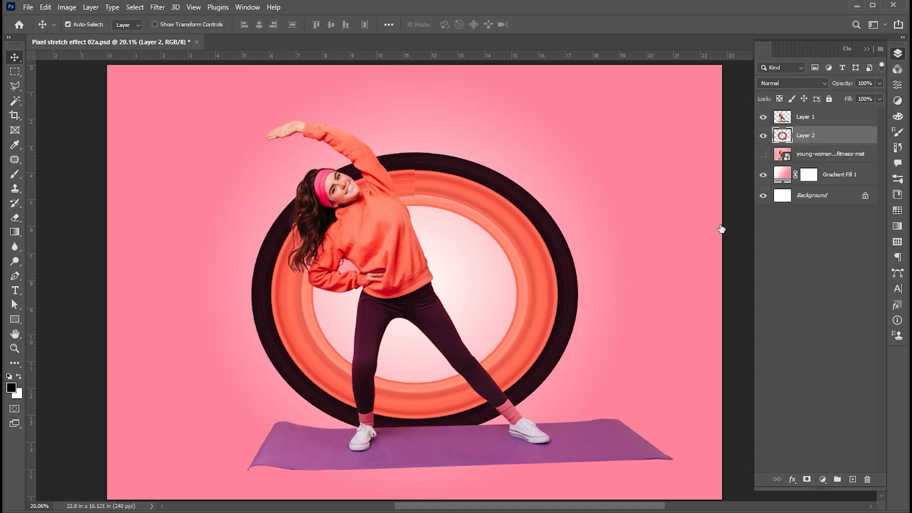
Rotate the ring to about 146° and stretch it a little taller
key(ctrl+t)
drag(596, 142, 385, 390)
drag(279, 385, 287, 381)
drag(335, 179, 325, 162)
Fine-tune the ring's width and overall size, commit, and duplicate it as Layer 2 copy
drag(541, 199, 545, 196)
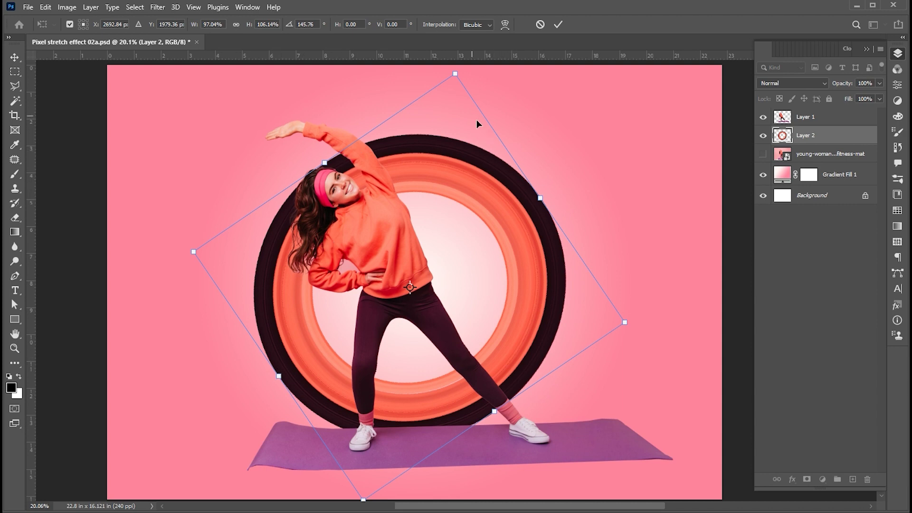
drag(541, 198, 533, 203)
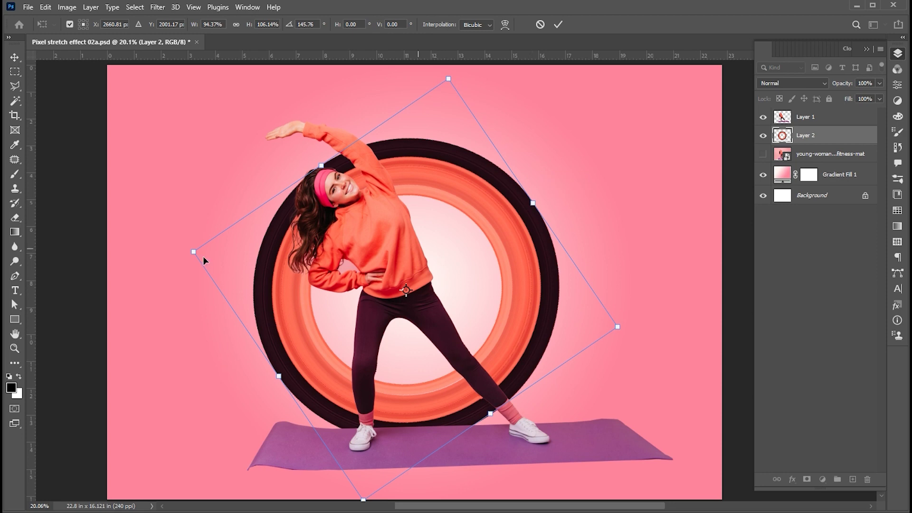
drag(195, 252, 189, 251)
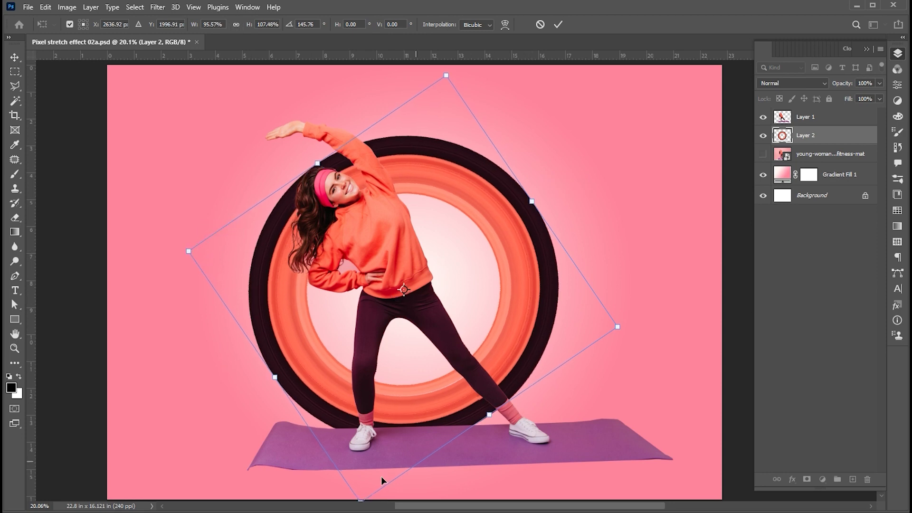
drag(361, 497, 363, 496)
key(Return)
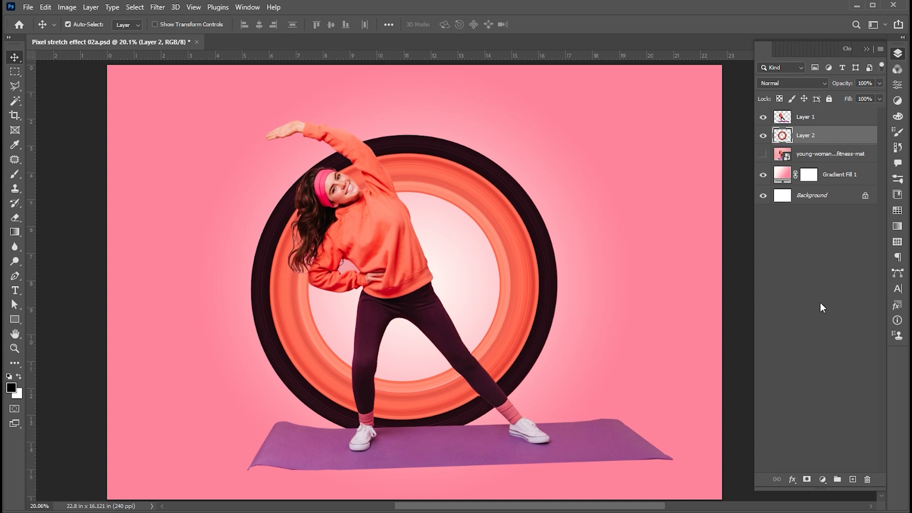
key(ctrl+j)
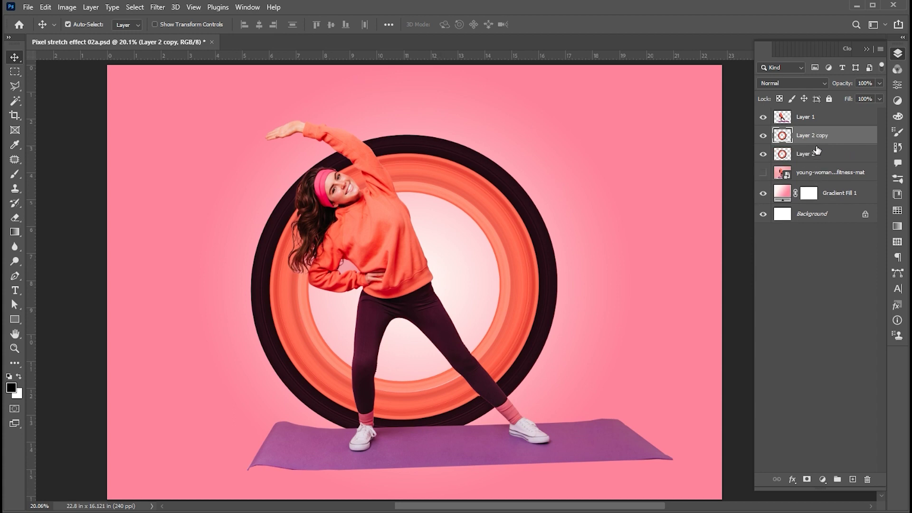
Move the ring copy above the woman and mask it off her head, arm and leg
drag(821, 136, 822, 119)
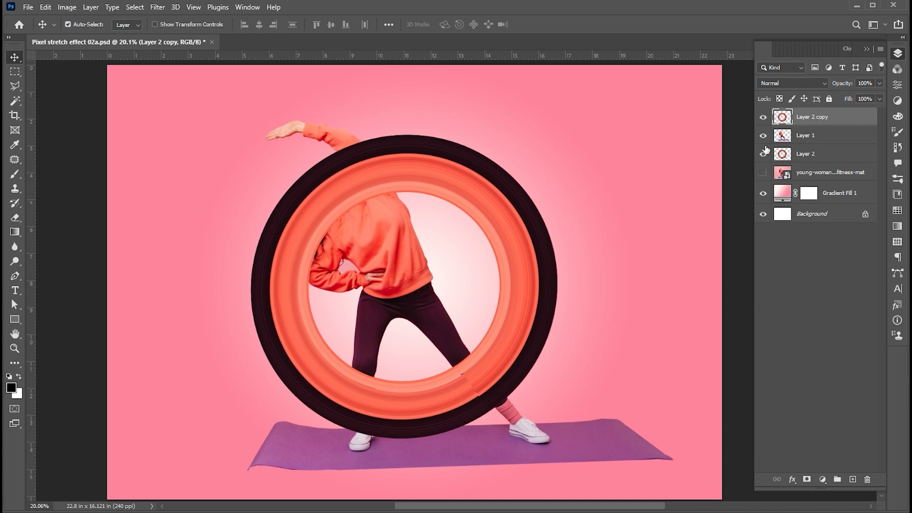
click(806, 478)
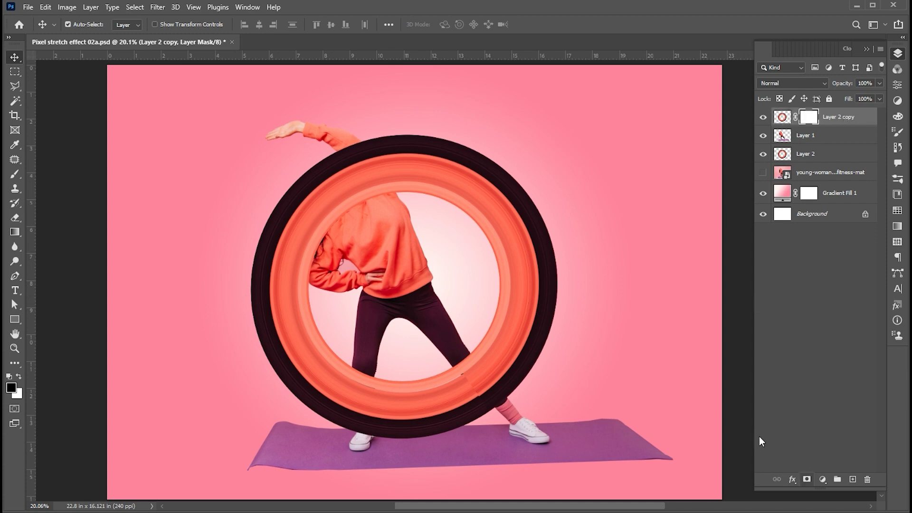
key(b)
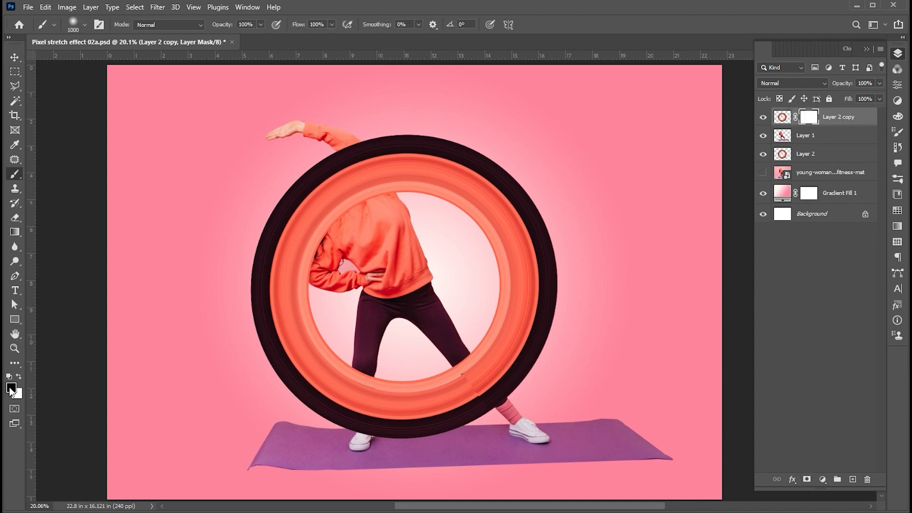
click(84, 25)
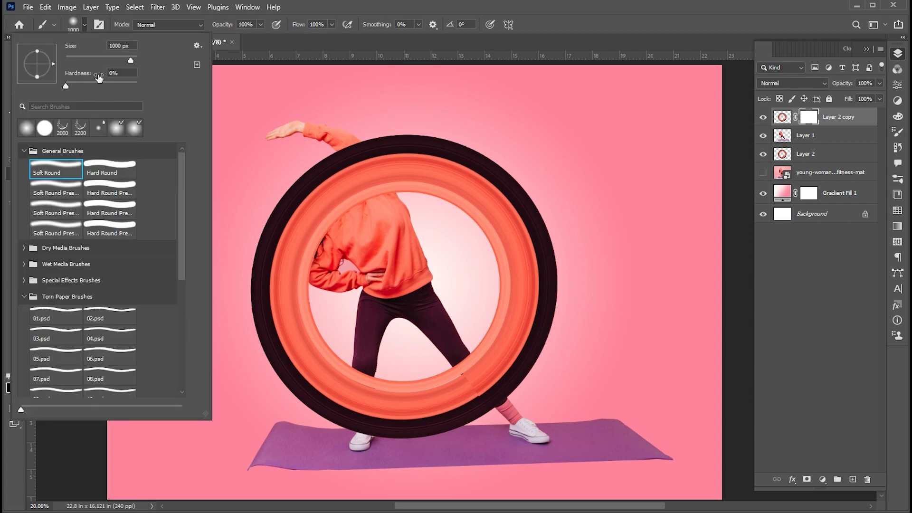
click(85, 26)
mouse_move(349, 110)
mouse_down()
mouse_move(332, 185)
mouse_move(262, 205)
mouse_up()
key(bracketleft)
key(bracketleft)
key(bracketleft)
key(bracketleft)
key(bracketleft)
key(bracketleft)
drag(479, 385, 458, 344)
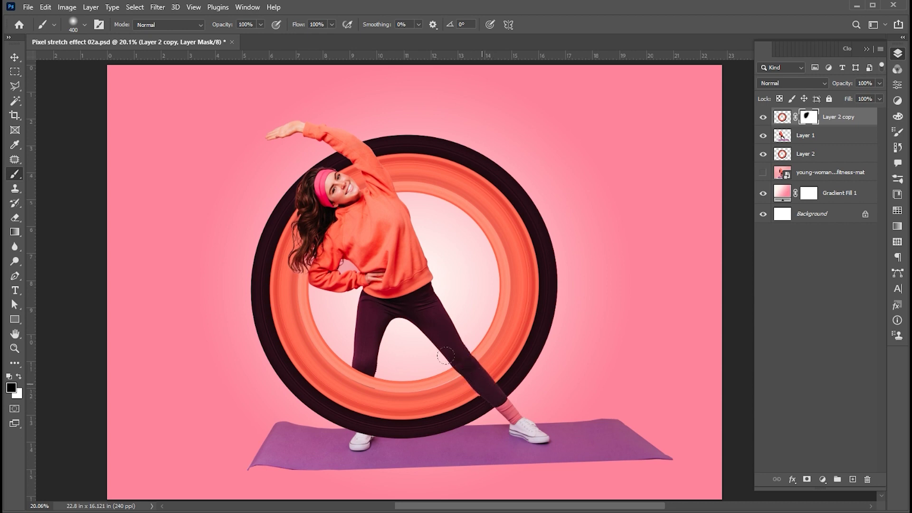
Rotate both ring layers together by about -1.90°
key(v)
click(836, 153)
ctrl+click(837, 119)
key(ctrl+t)
drag(601, 441, 610, 436)
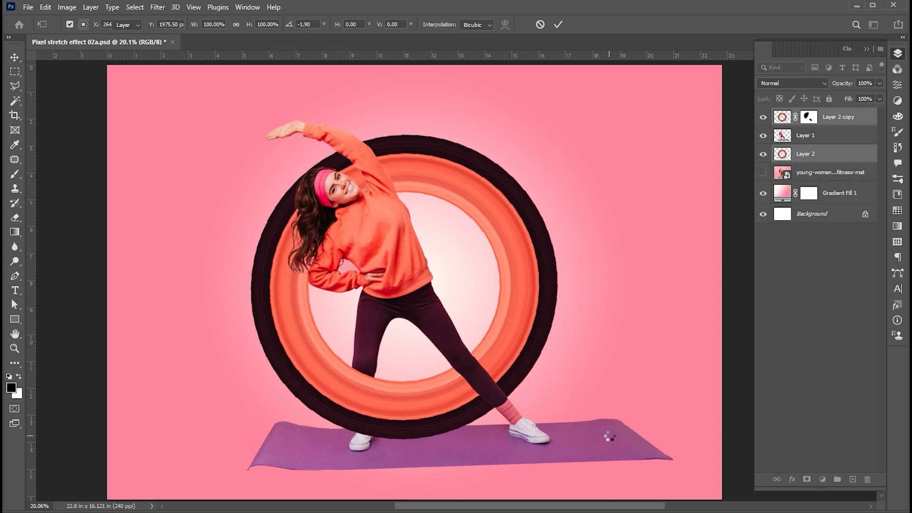
key(Return)
click(628, 311)
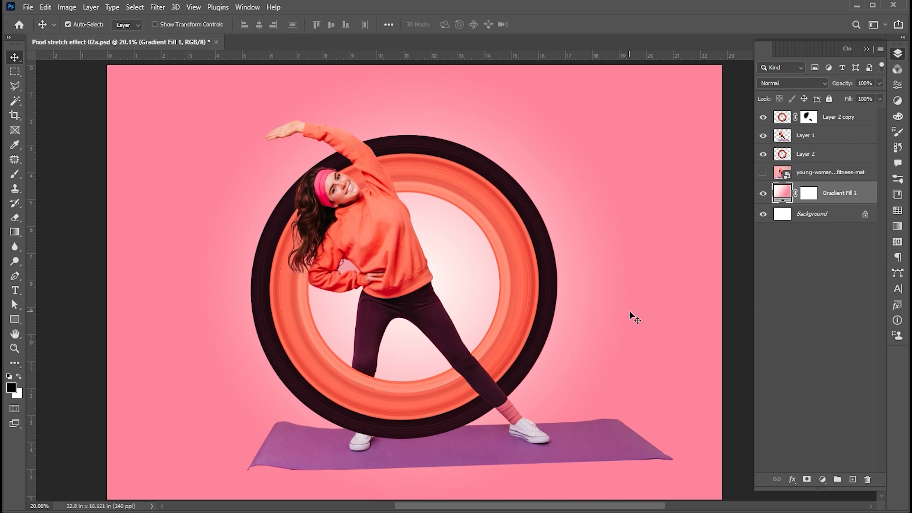
Load Layer 2's ring pixels as a selection and add a new Layer 3 at the top of the stack
click(782, 155)
right_click(783, 156)
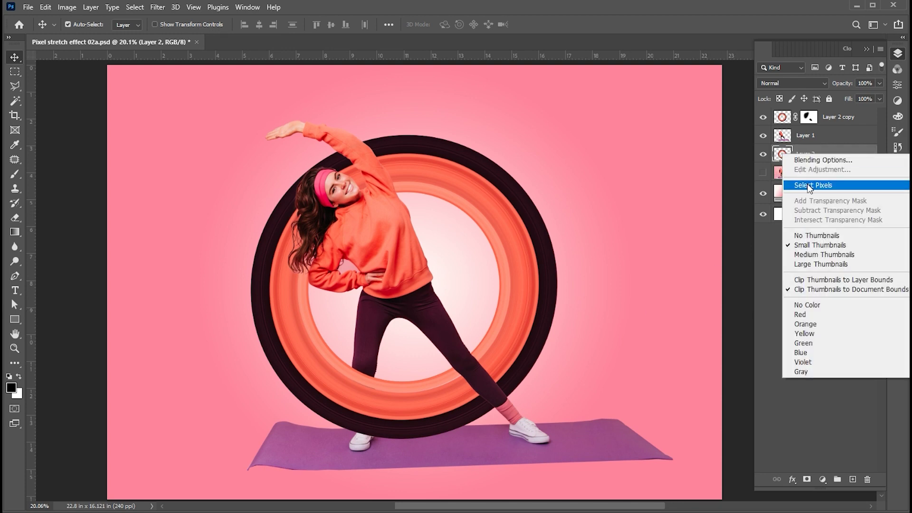
click(809, 186)
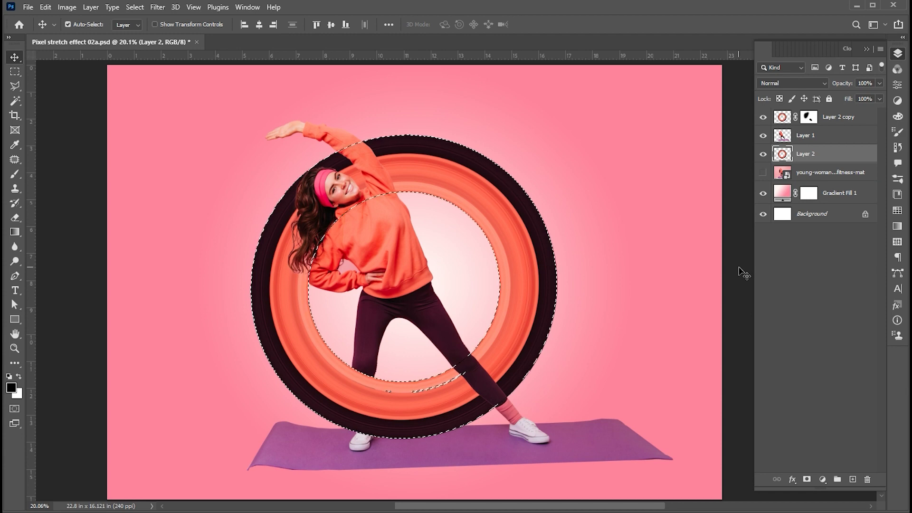
click(852, 479)
drag(824, 153, 822, 115)
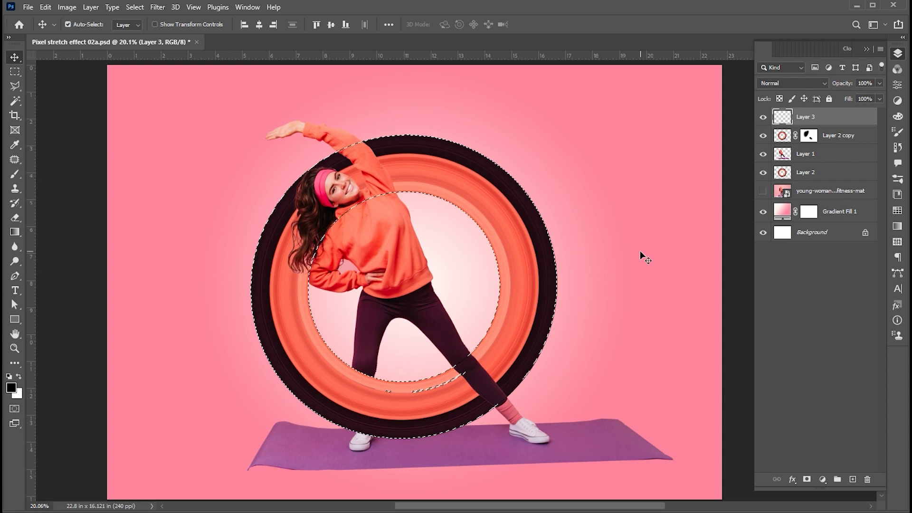
Paint a soft white highlight stroke across the ring with a 900 px brush
key(b)
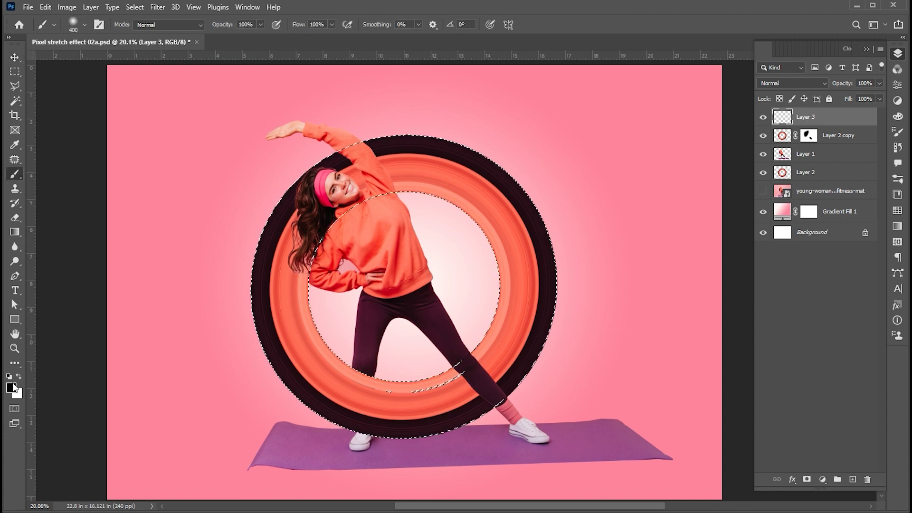
click(19, 376)
click(84, 24)
click(85, 25)
key(bracketright)
key(bracketright)
key(bracketright)
key(bracketright)
key(bracketright)
drag(541, 216, 266, 327)
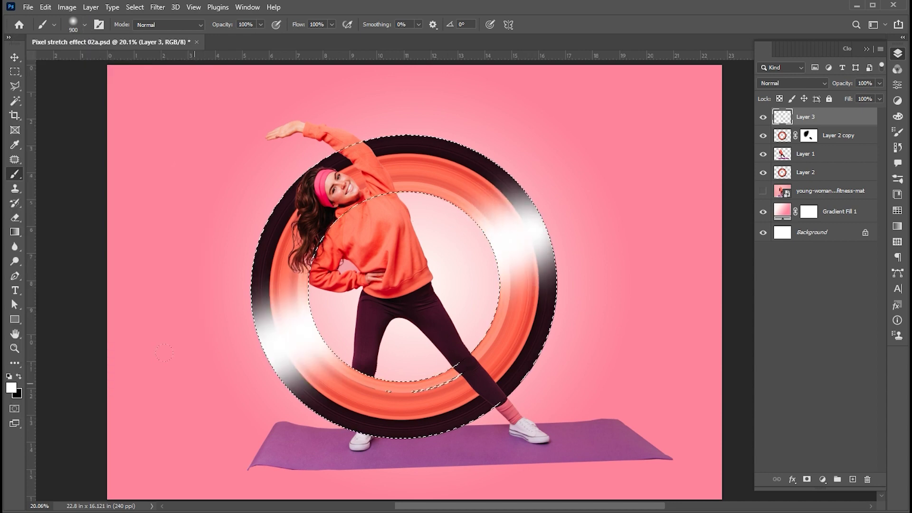
Deselect the ring and set Layer 3's blend mode to Overlay
key(v)
key(ctrl+d)
click(790, 83)
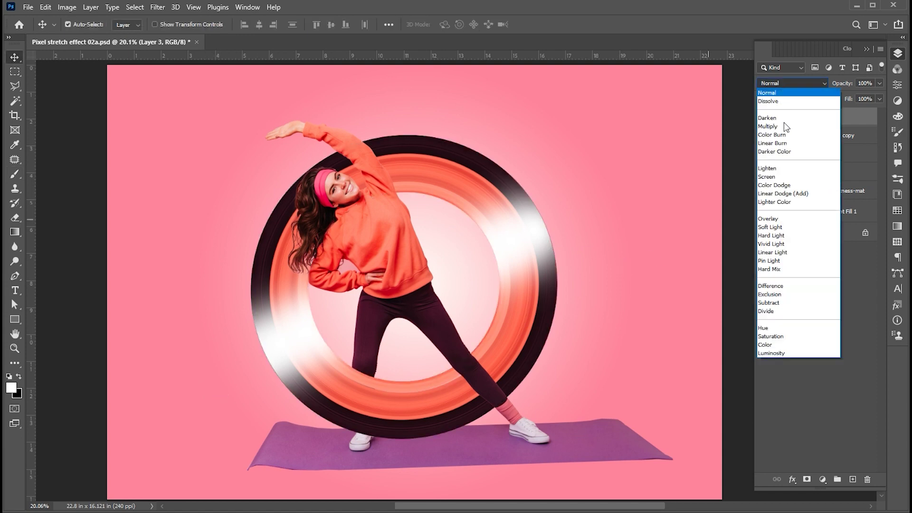
click(779, 219)
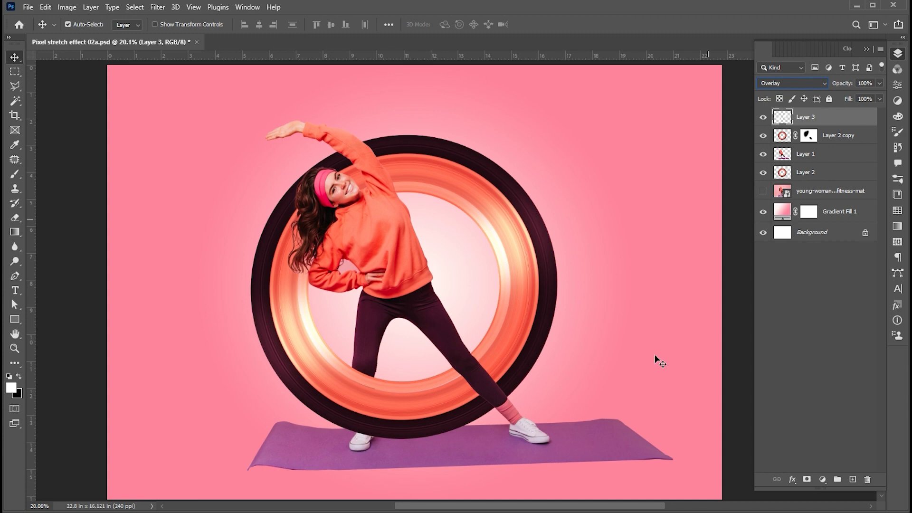
click(826, 174)
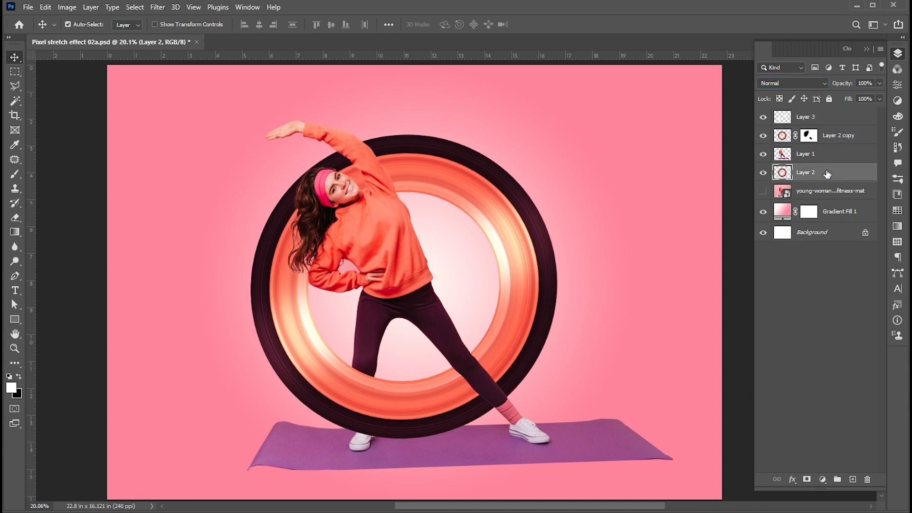
Squash Layer 2, Layer 2 copy and Layer 3 together to about 97% height
ctrl+click(841, 137)
ctrl+click(836, 118)
key(ctrl+t)
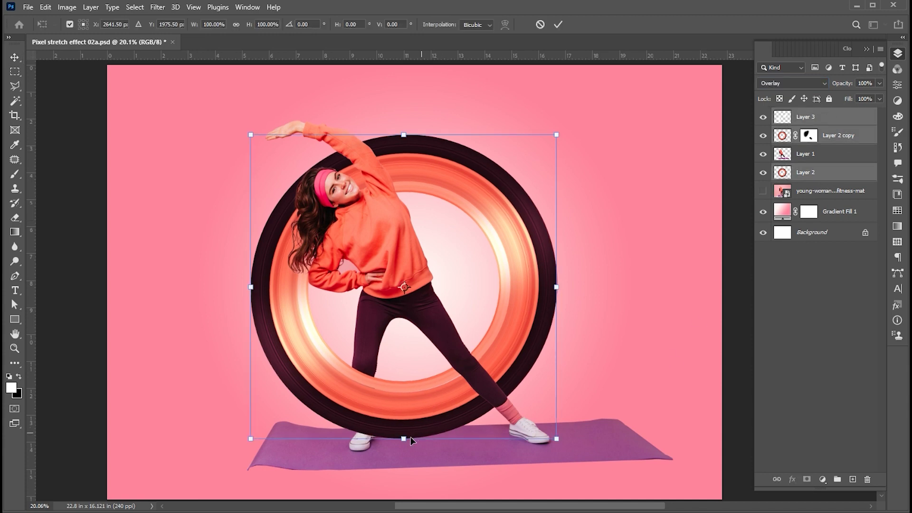
drag(403, 438, 403, 435)
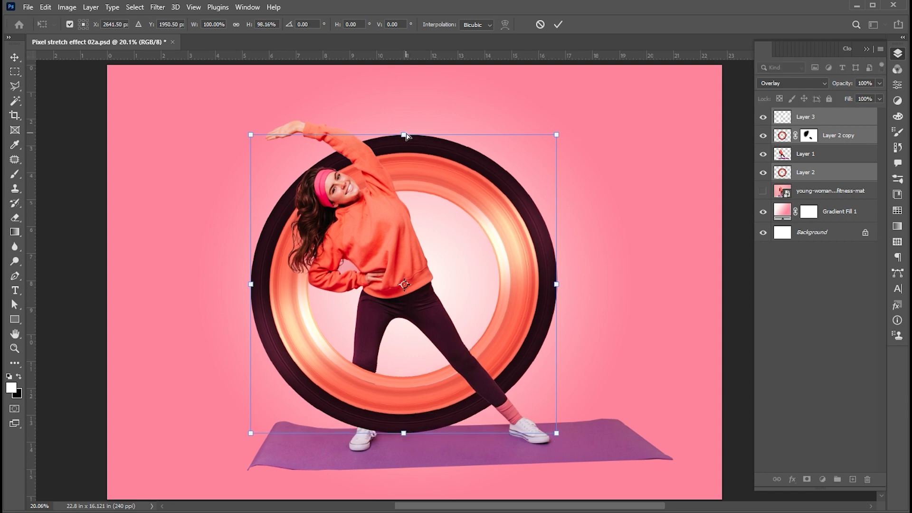
drag(403, 138, 405, 138)
key(Return)
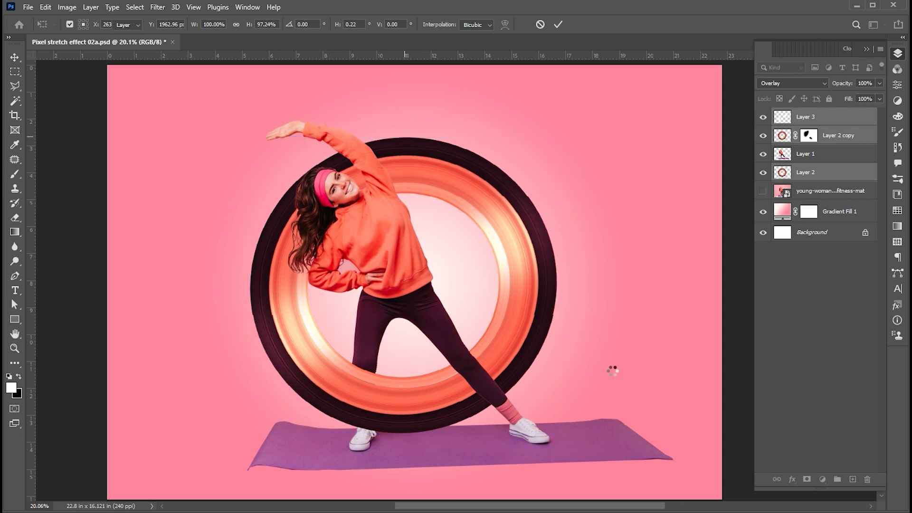
drag(621, 363, 604, 340)
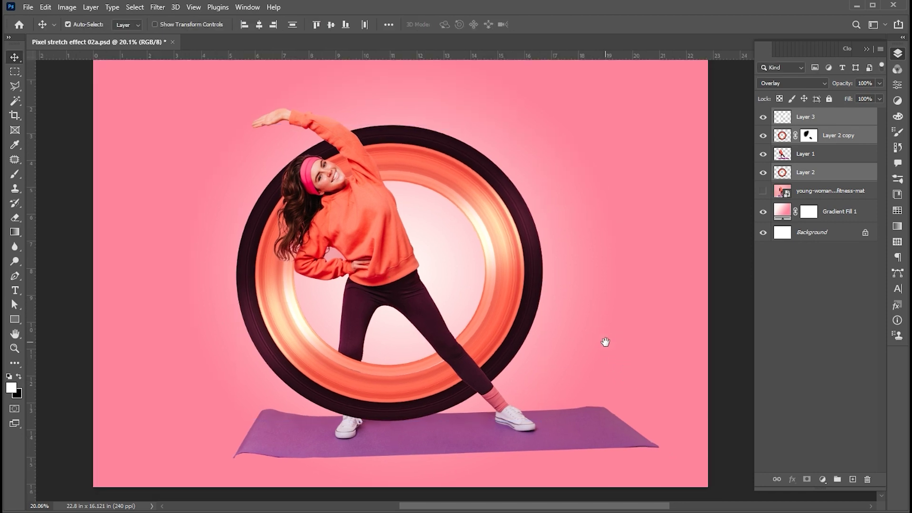
key(z)
scroll(587, 347, down, 1)
Draw a white Rectangle 1 shape over the bottom of the picture, above Gradient Fill 1
key(v)
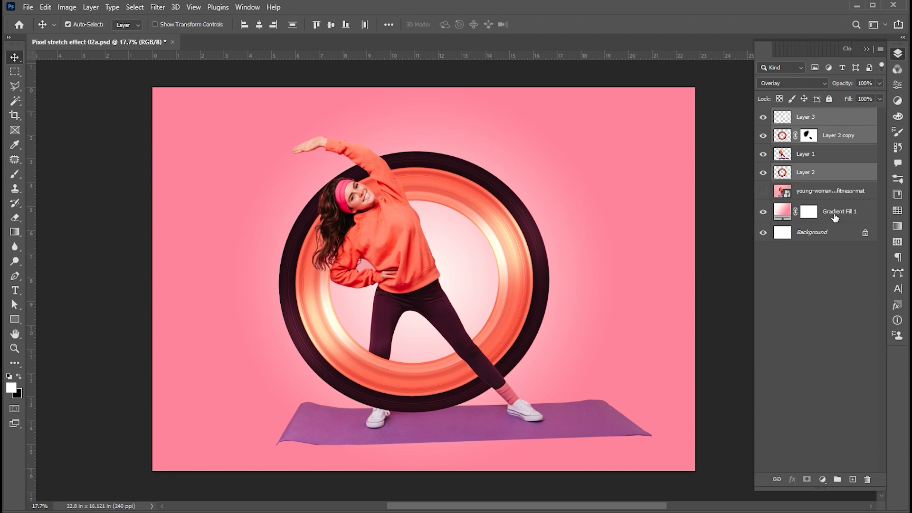
click(831, 211)
click(15, 319)
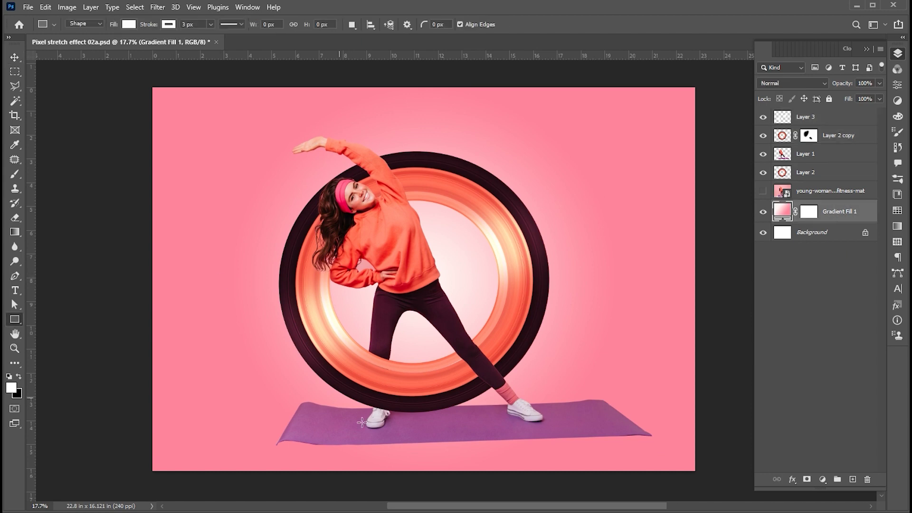
drag(149, 373, 702, 475)
key(v)
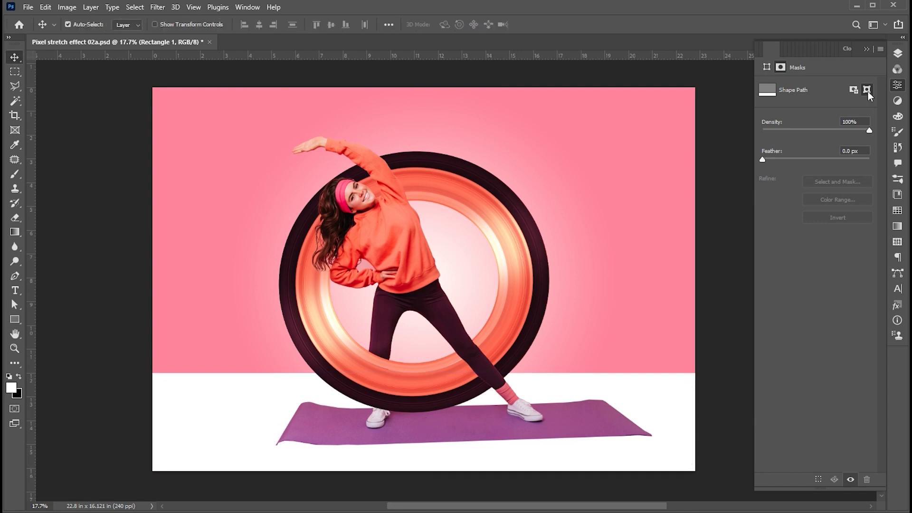
click(866, 49)
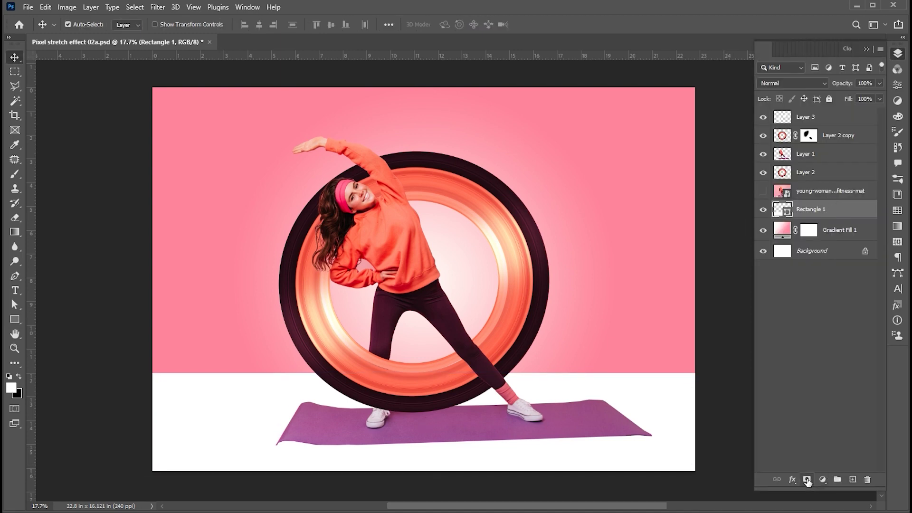
Lower the floor band's opacity to 25% and add a layer mask to it
click(879, 83)
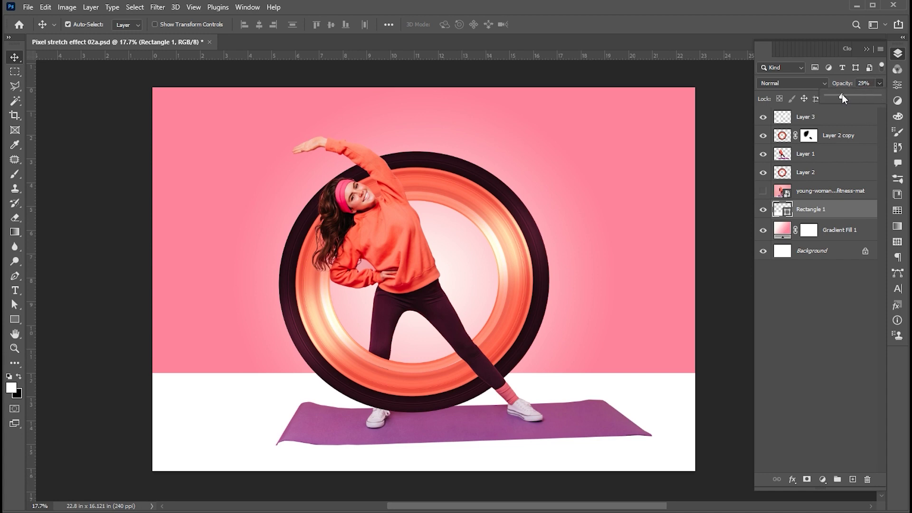
drag(842, 94, 842, 94)
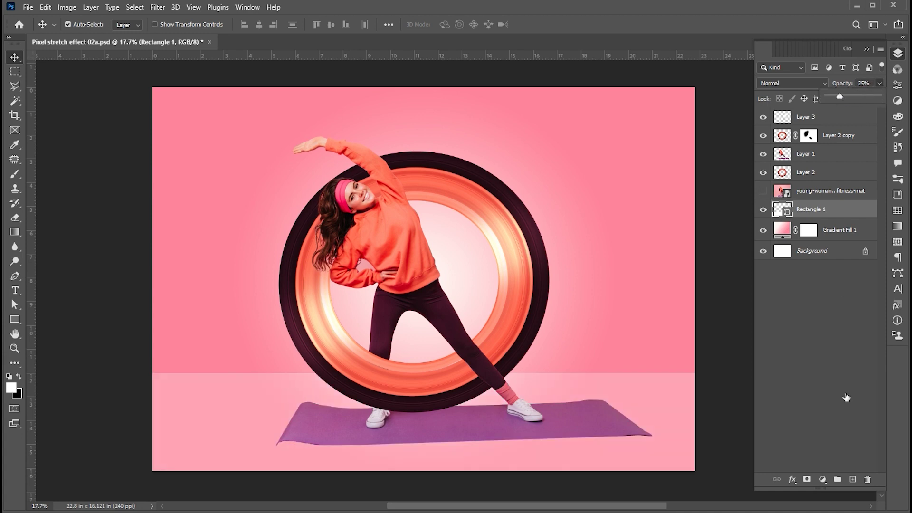
click(806, 478)
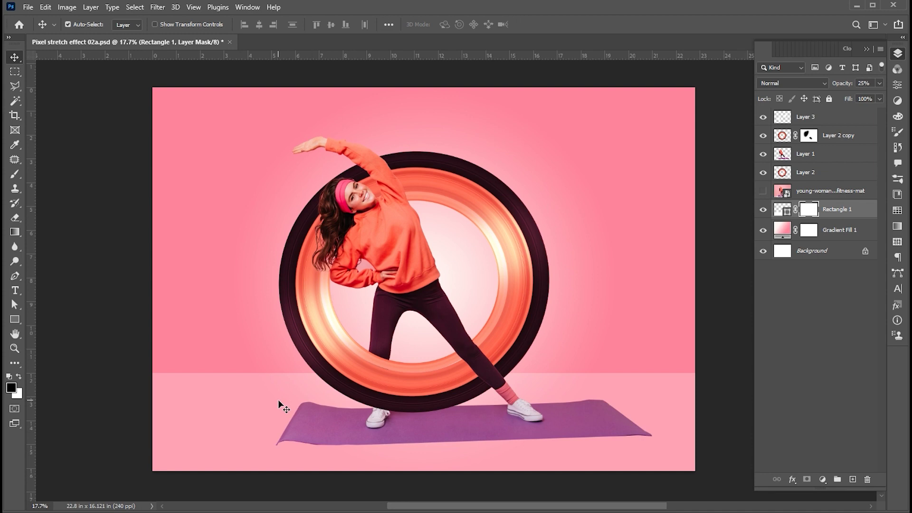
key(b)
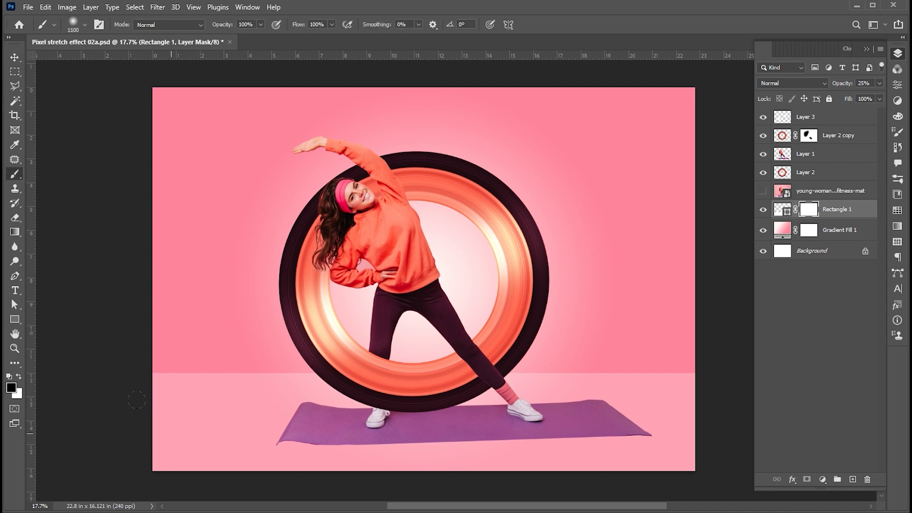